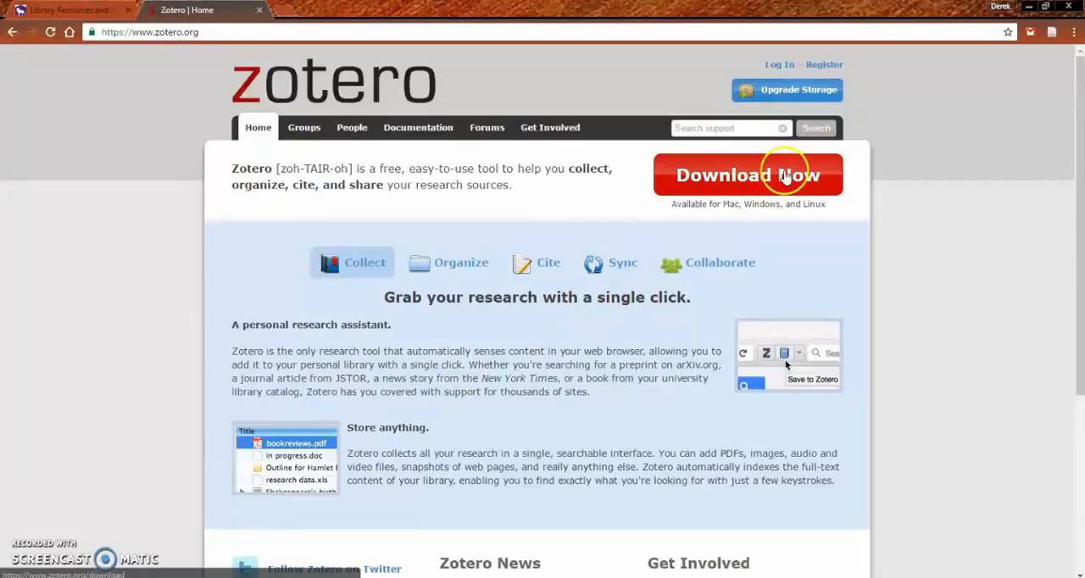
Step: Open the Zotero download page and locate the Zotero Standalone installer for Windows and the Chrome browser extension
click(778, 175)
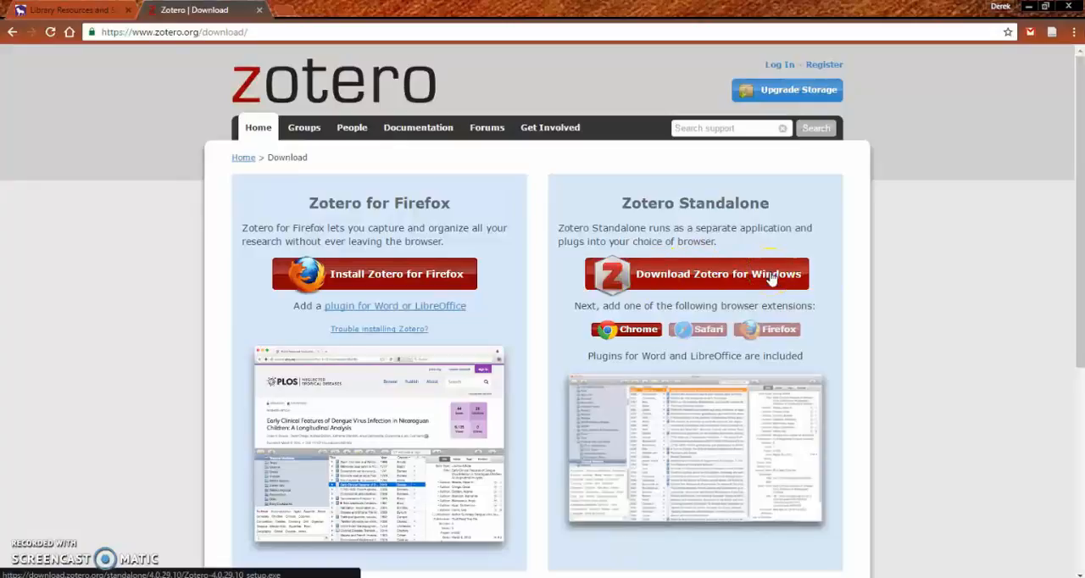
click(599, 338)
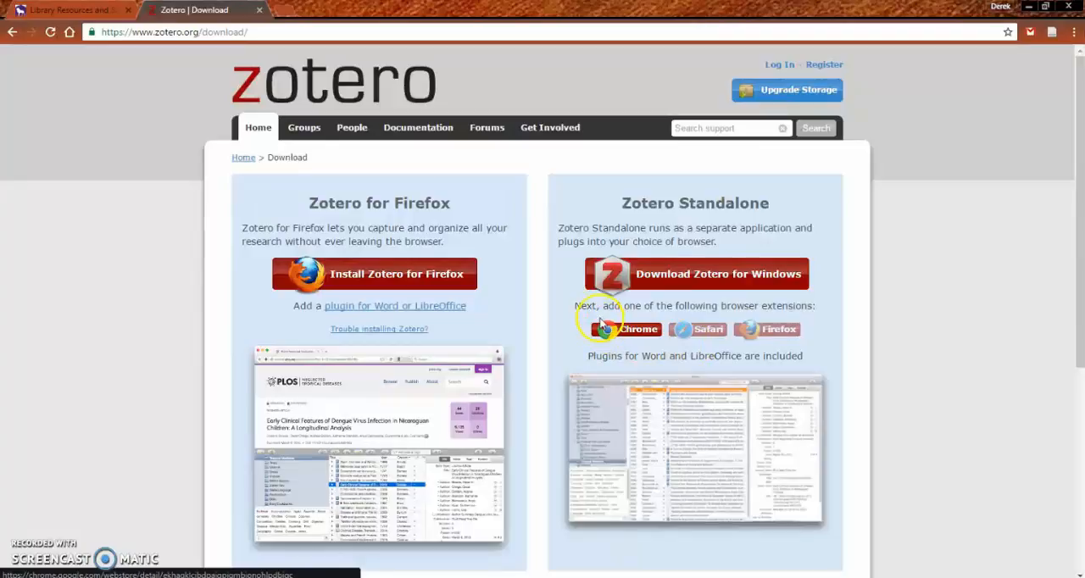
click(632, 334)
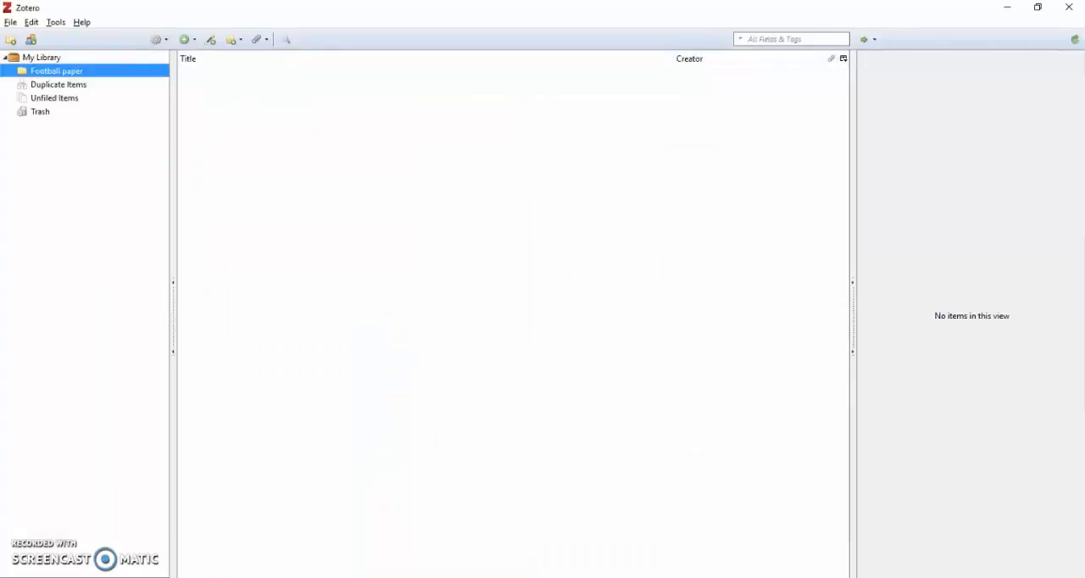
click(1007, 7)
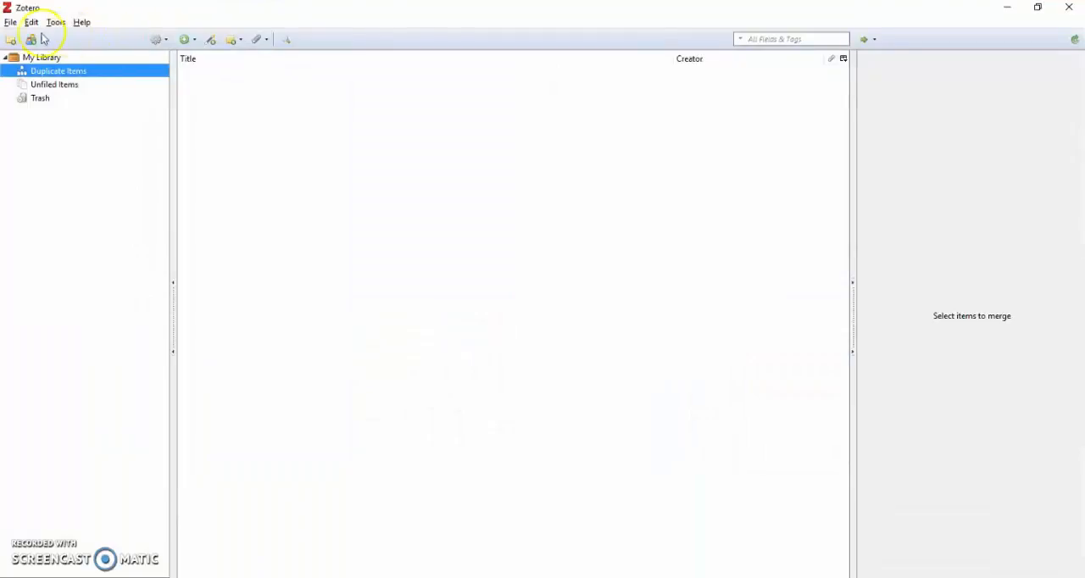
Step: Review the Sync account and file syncing settings in Zotero's preferences, closing them without saving changes
click(55, 22)
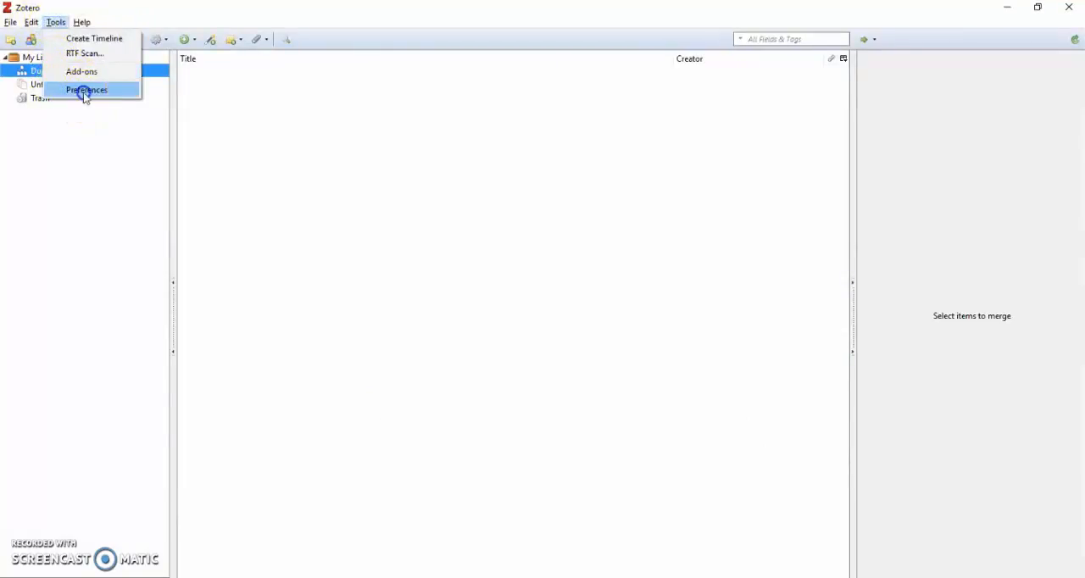
click(85, 91)
click(82, 36)
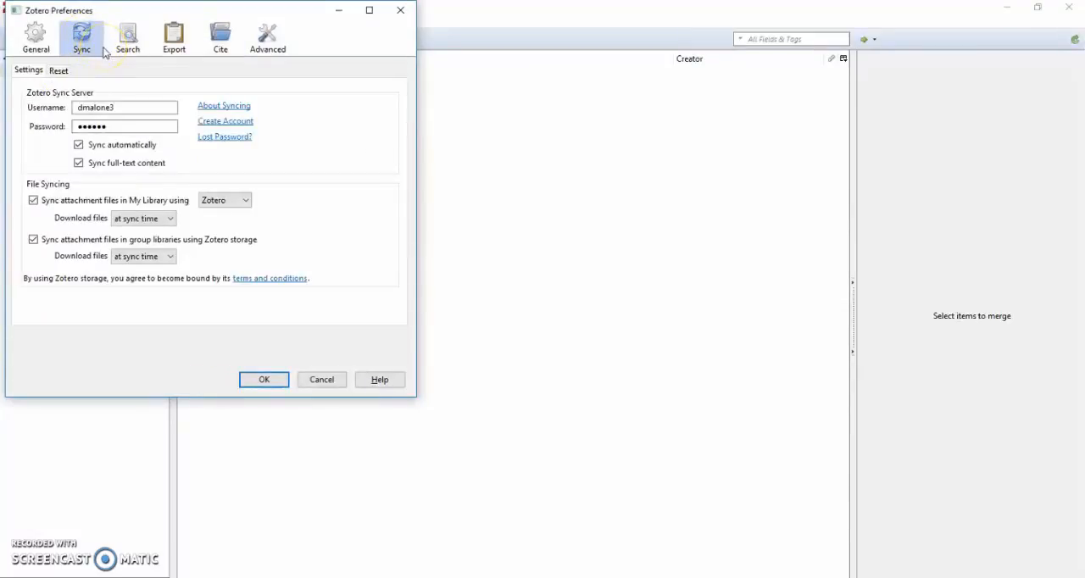
click(105, 148)
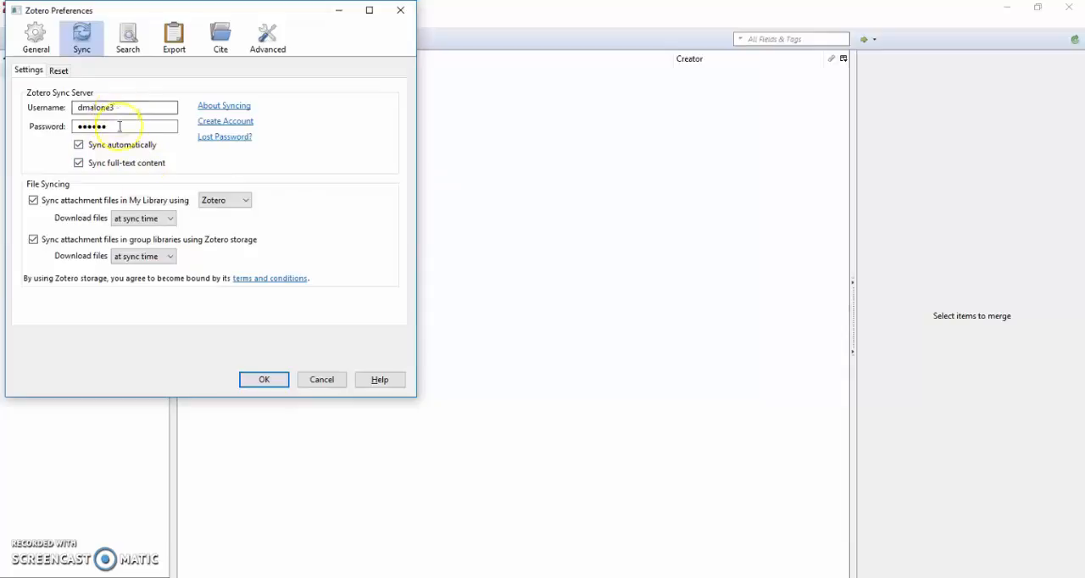
click(341, 383)
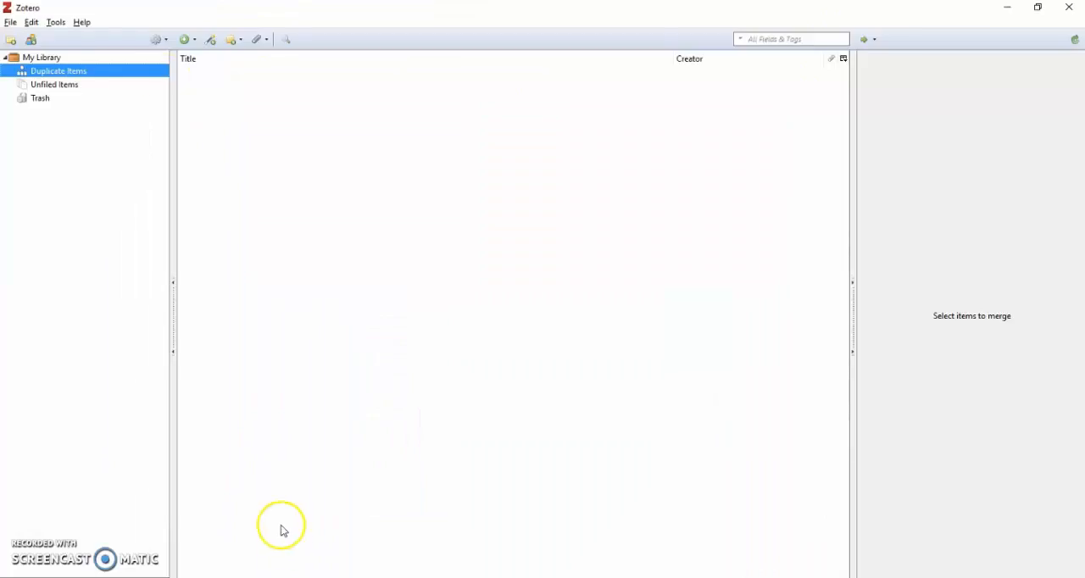
click(56, 23)
click(85, 90)
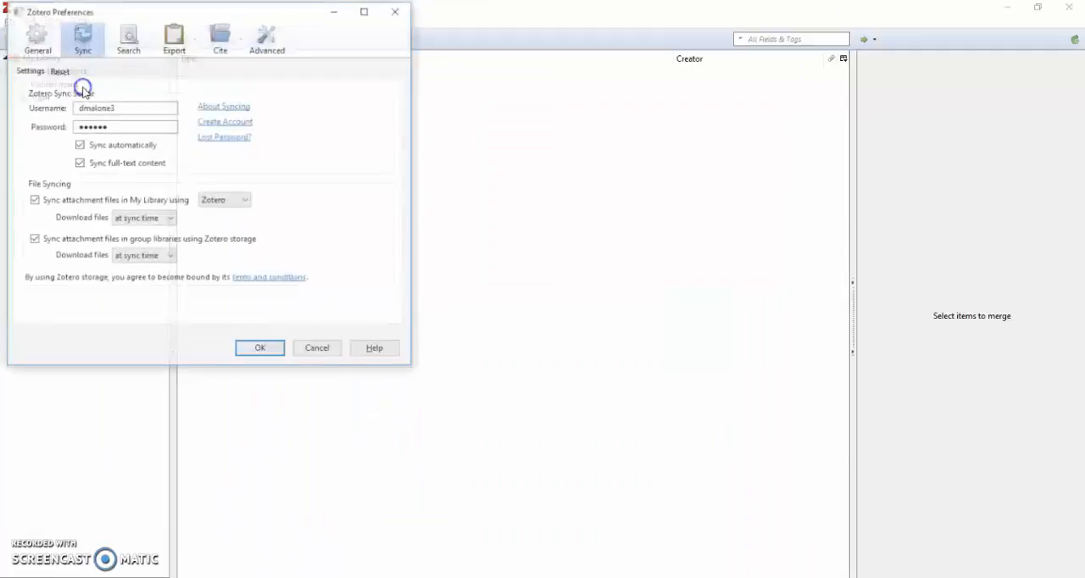
click(321, 350)
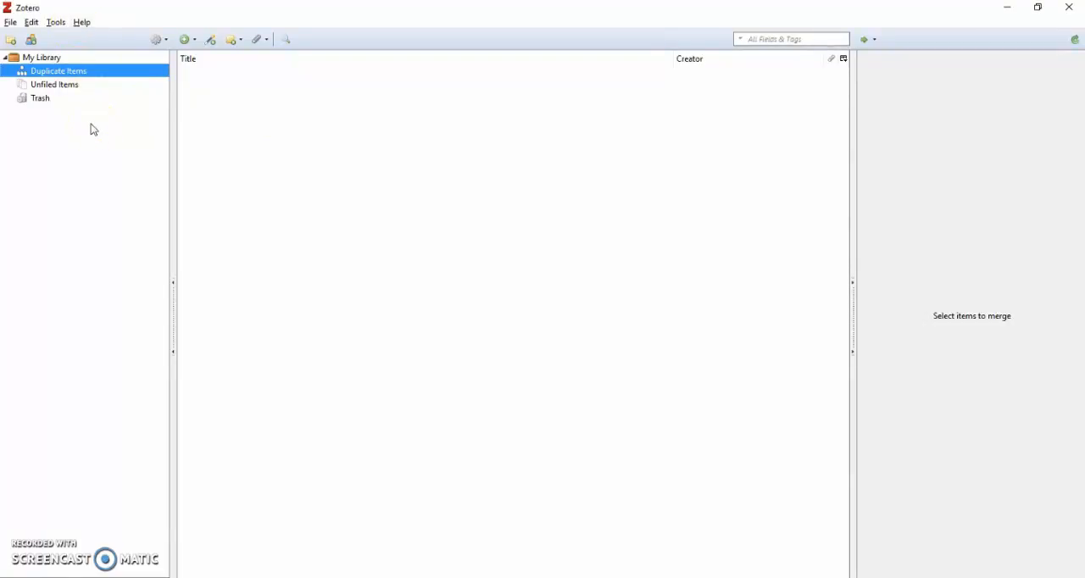
Step: Arrange Zotero and the Chrome window side by side and show the university library's home page in Chrome
key(super+Left)
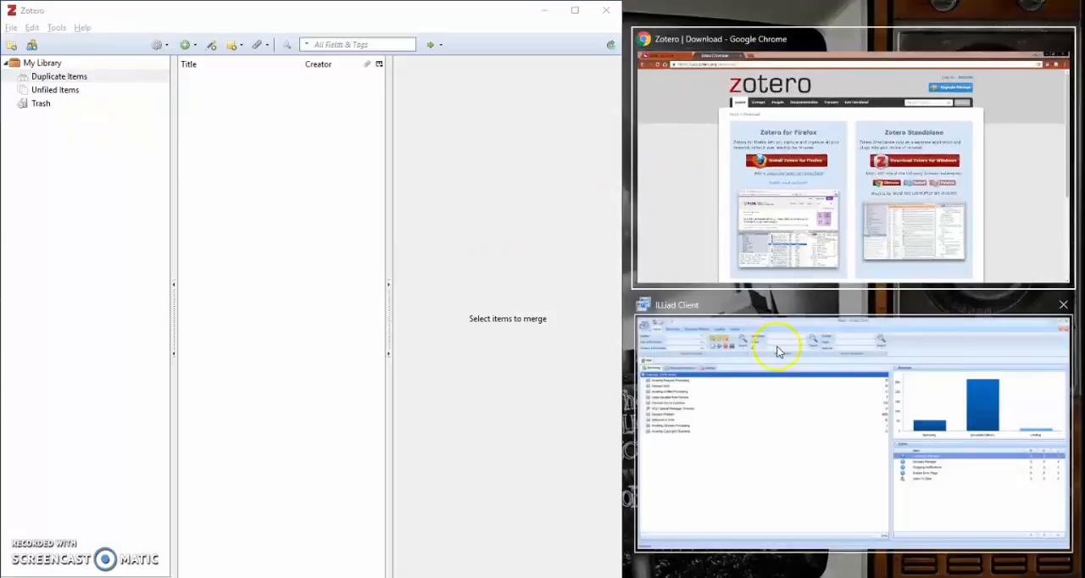
click(778, 181)
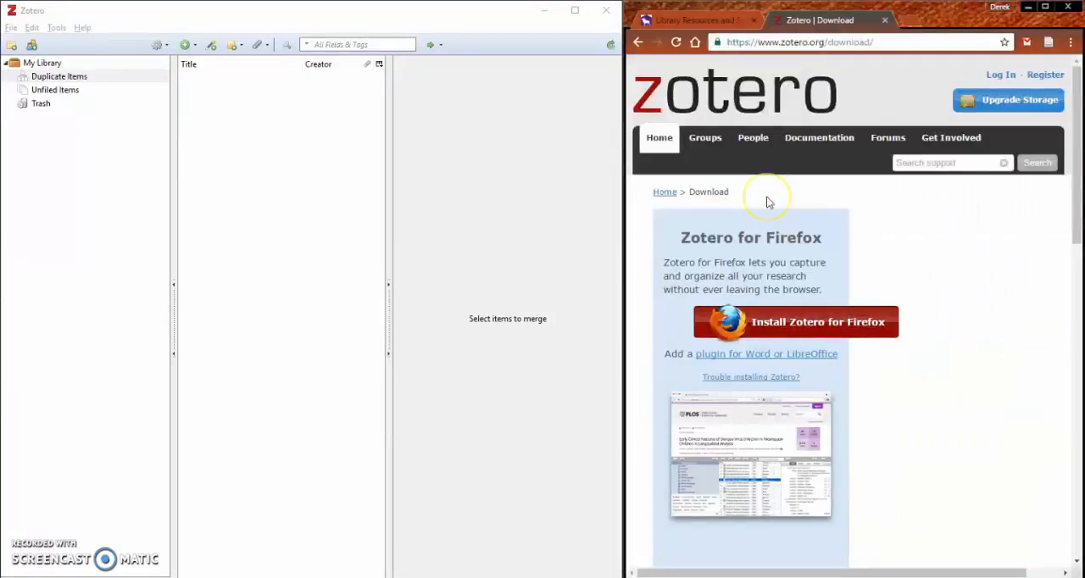
click(729, 20)
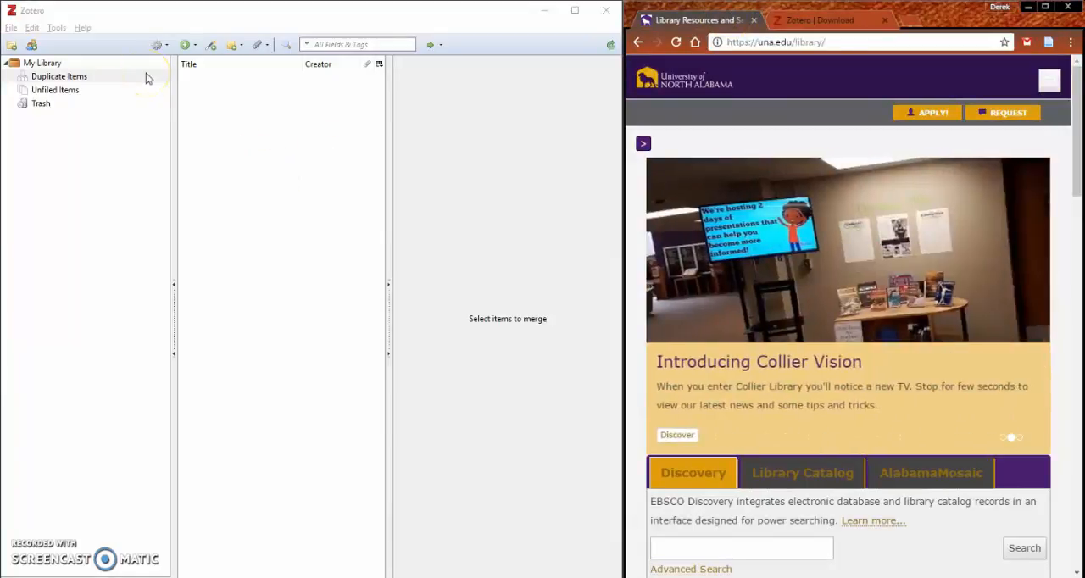
Step: Create a new Zotero collection named "Football paper"
click(14, 43)
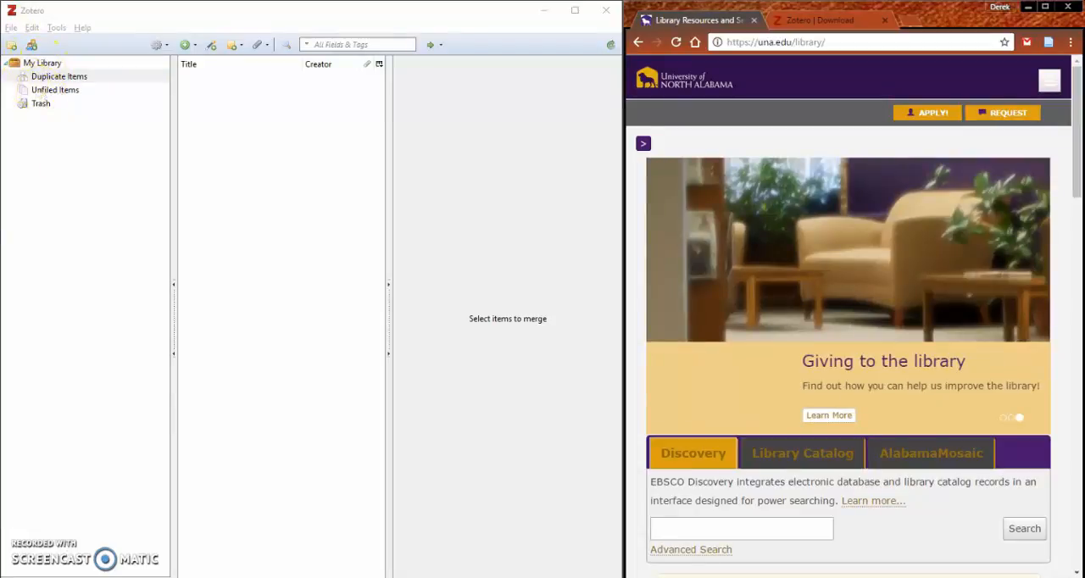
click(11, 45)
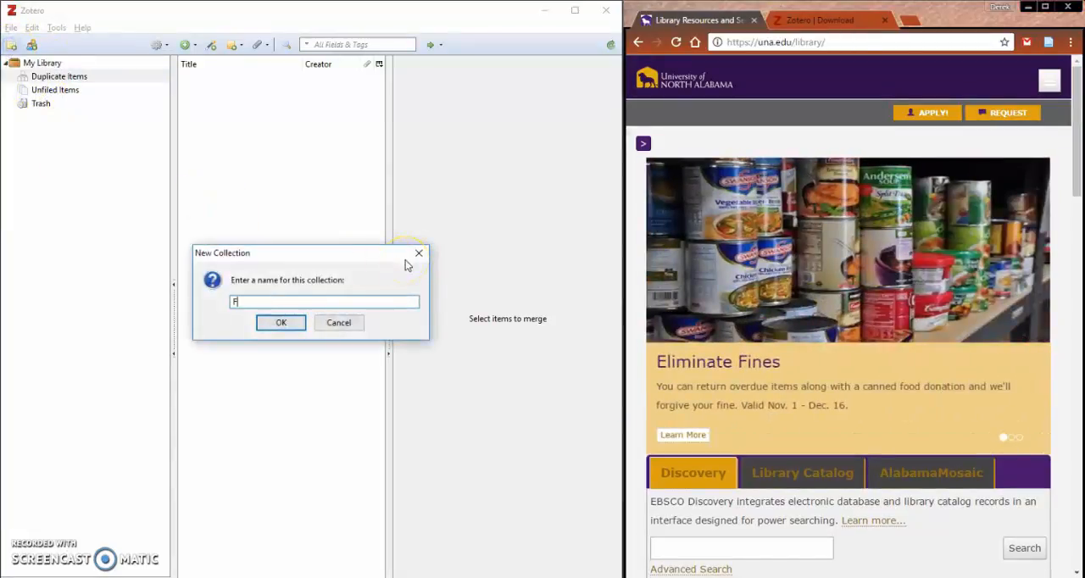
text(Football )
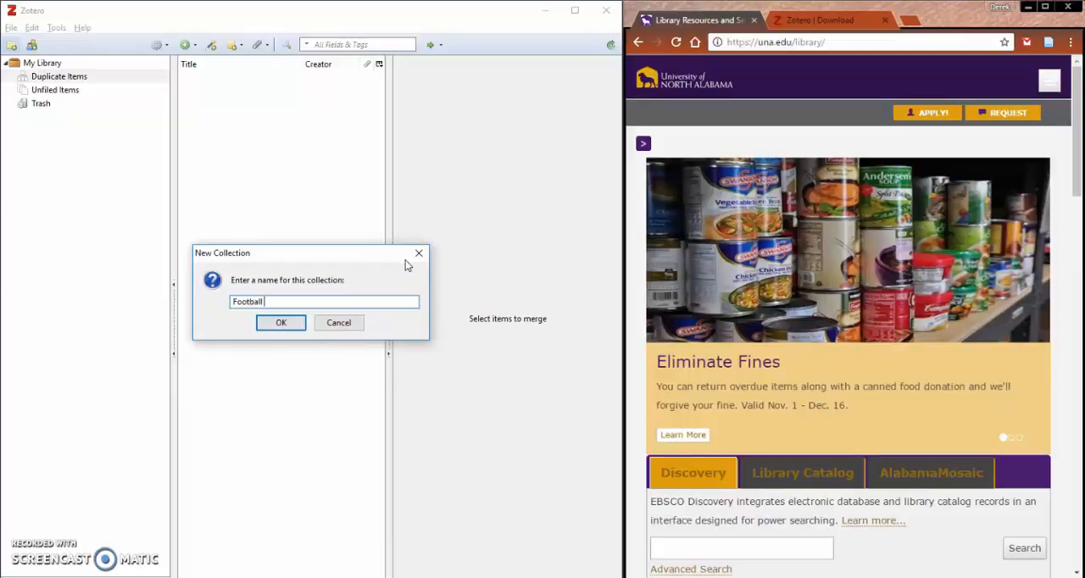
text(paper)
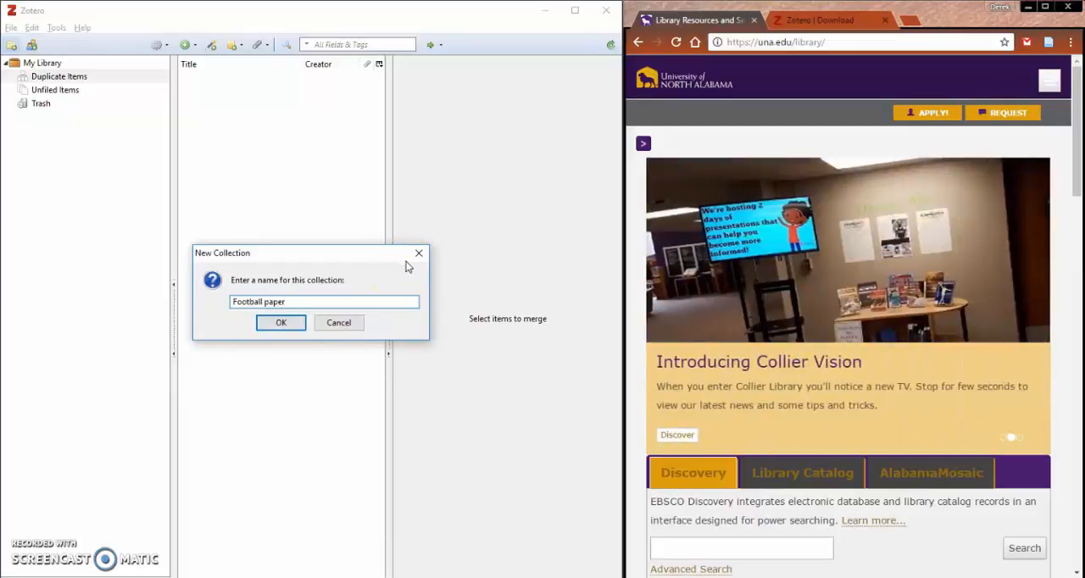
click(279, 324)
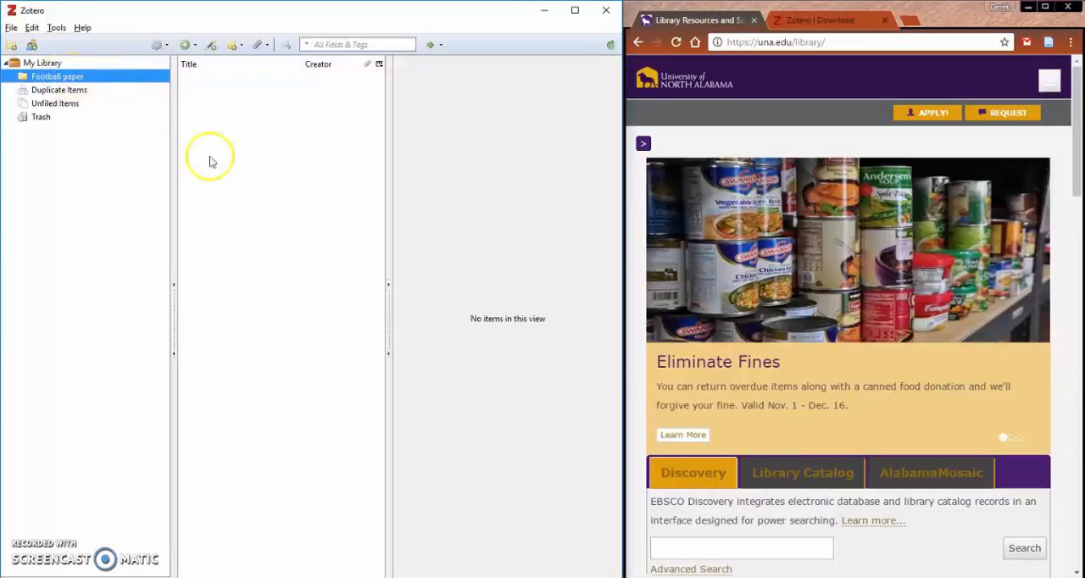
Step: Search the library's EBSCO Discovery service for "football"
click(877, 547)
scroll(848, 500, down, 2)
click(787, 354)
text(football)
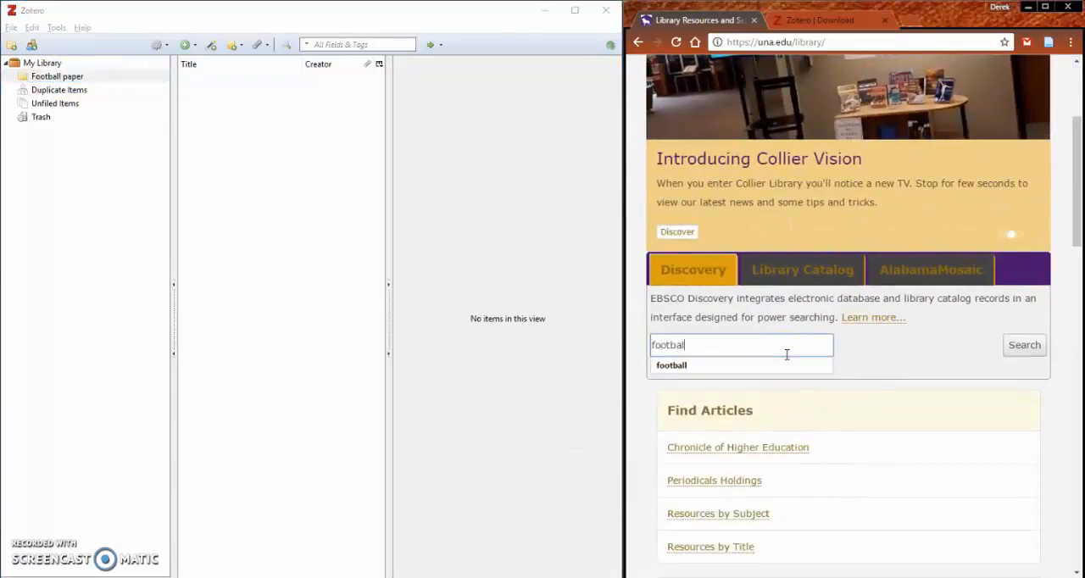
click(1021, 346)
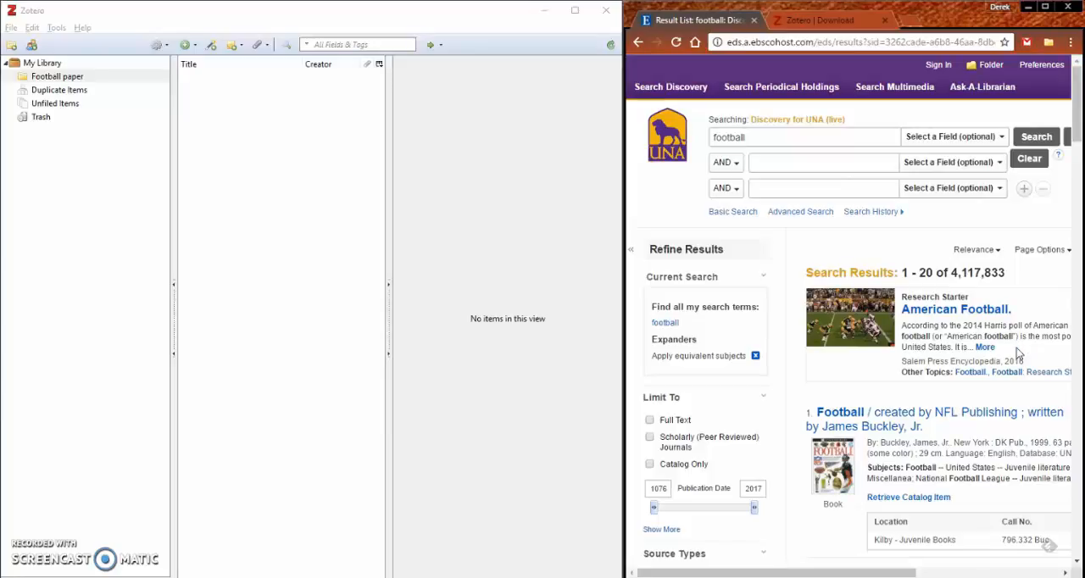
Step: Open the first result, the "Football" book created by NFL Publishing, in a new browser tab and switch to it
scroll(1017, 267, down, 7)
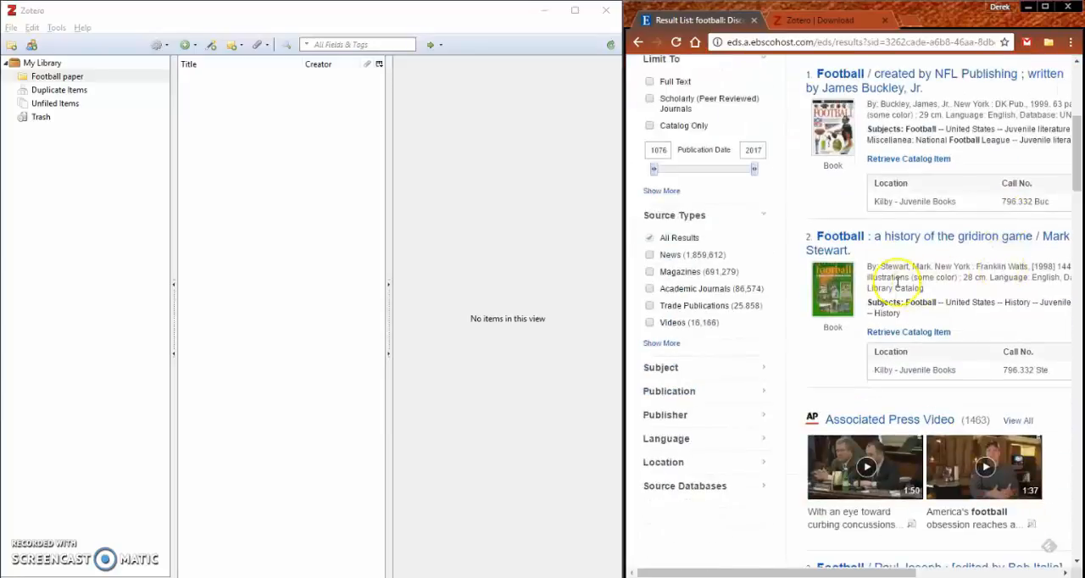
scroll(890, 268, down, 5)
scroll(889, 268, up, 12)
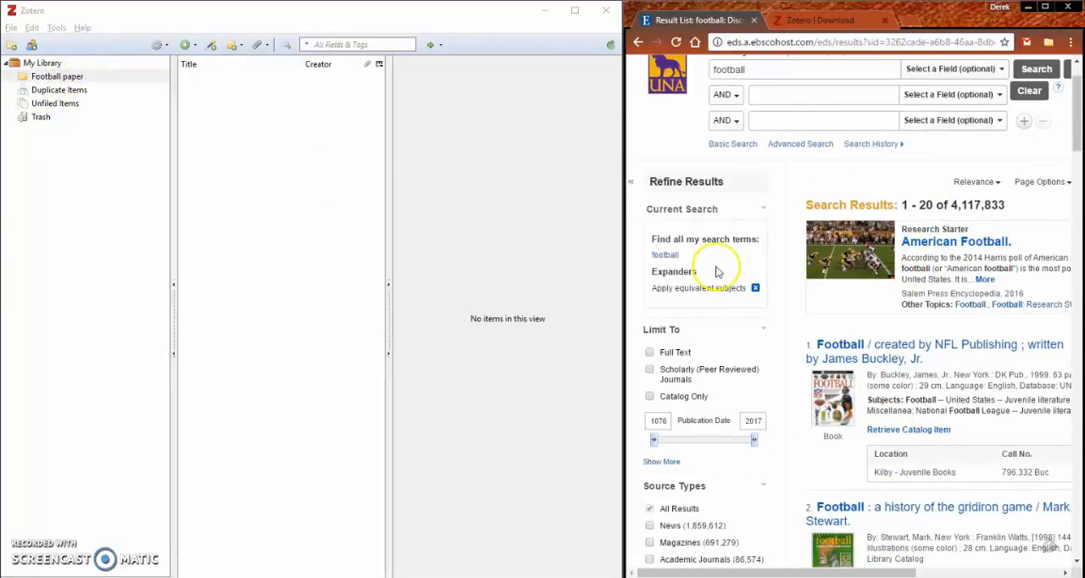
right_click(883, 345)
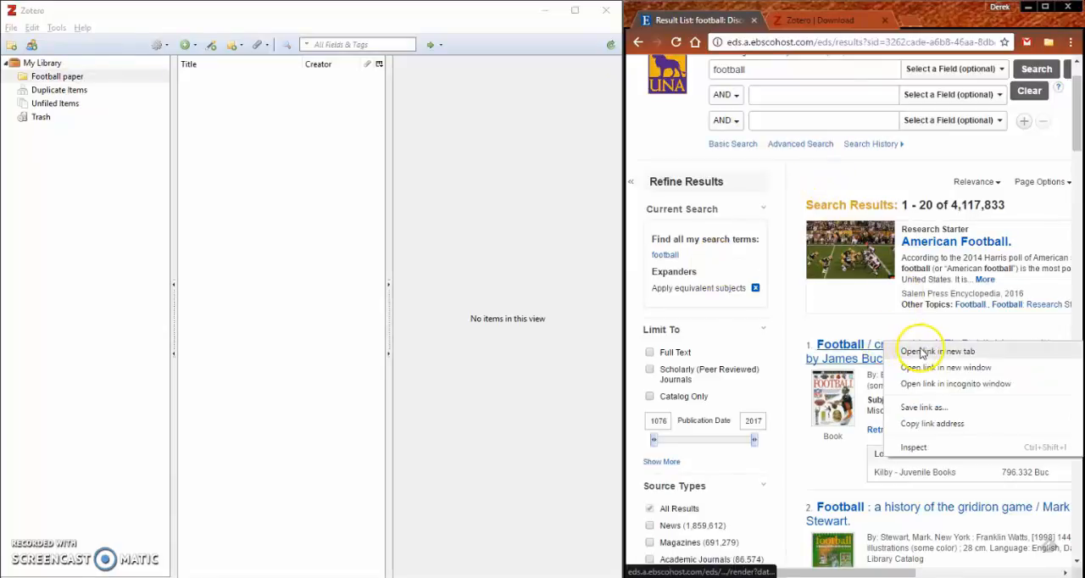
click(920, 353)
click(773, 19)
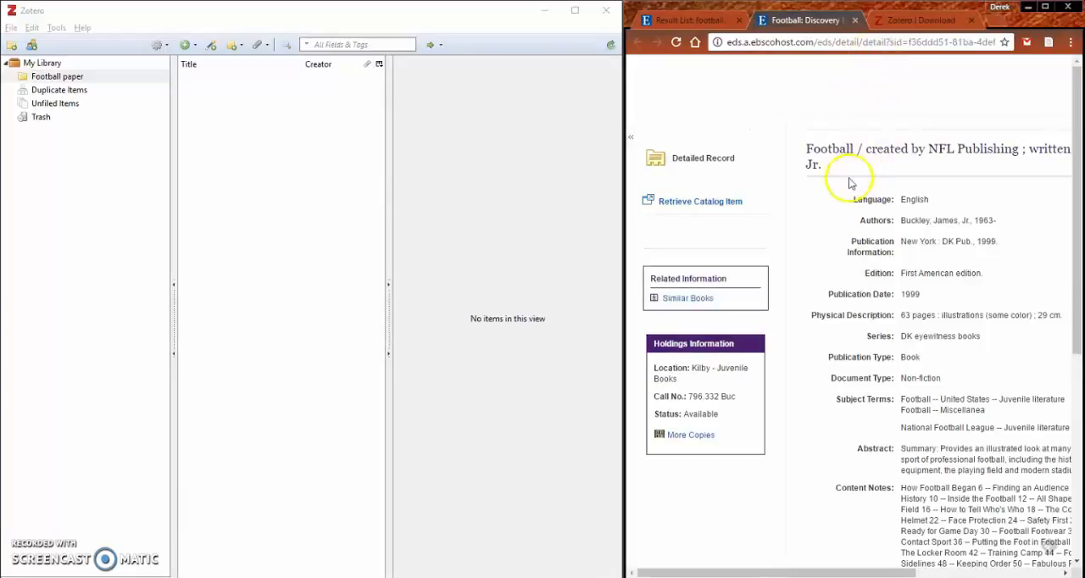
Step: Maximize the browser window and save the football book's detailed record to Zotero from EBSCOhost
click(1045, 7)
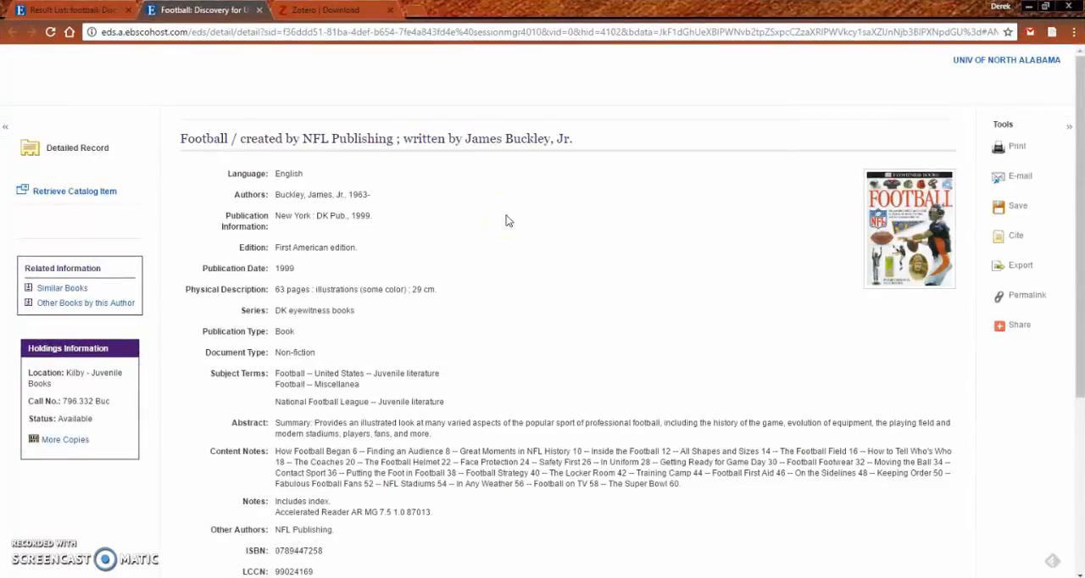
scroll(503, 223, down, 4)
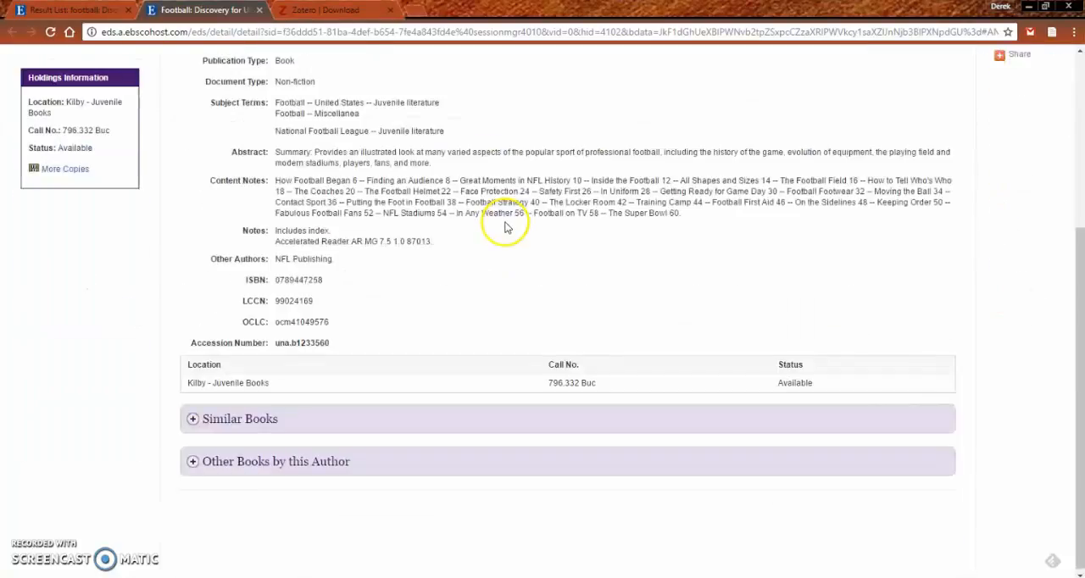
scroll(503, 224, up, 3)
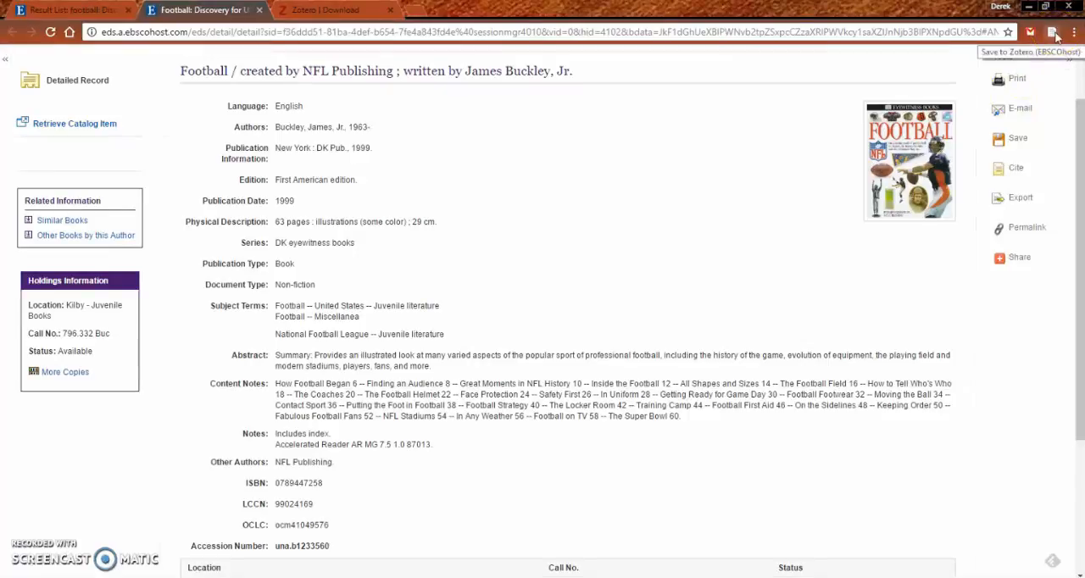
click(1053, 33)
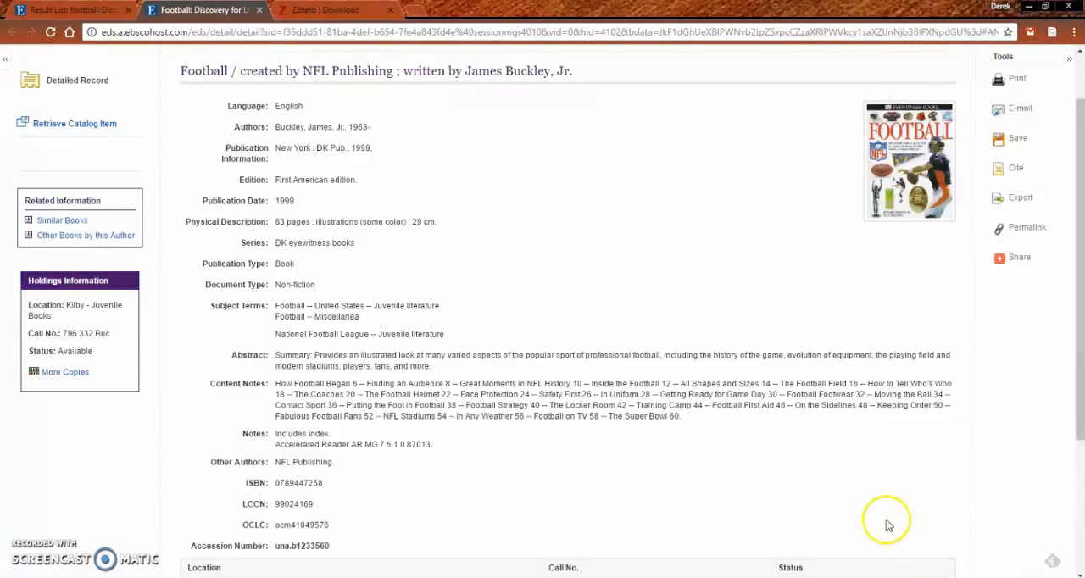
Step: Place the browser back beside Zotero and show the details of the saved "Football" book
scroll(352, 219, up, 1)
scroll(353, 218, up, 1)
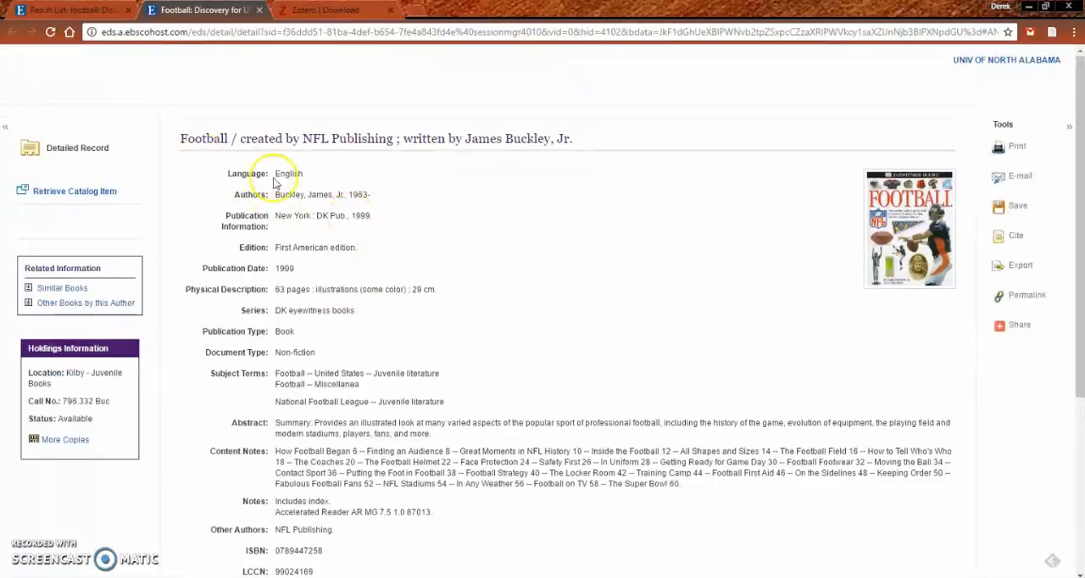
key(super+Right)
click(197, 81)
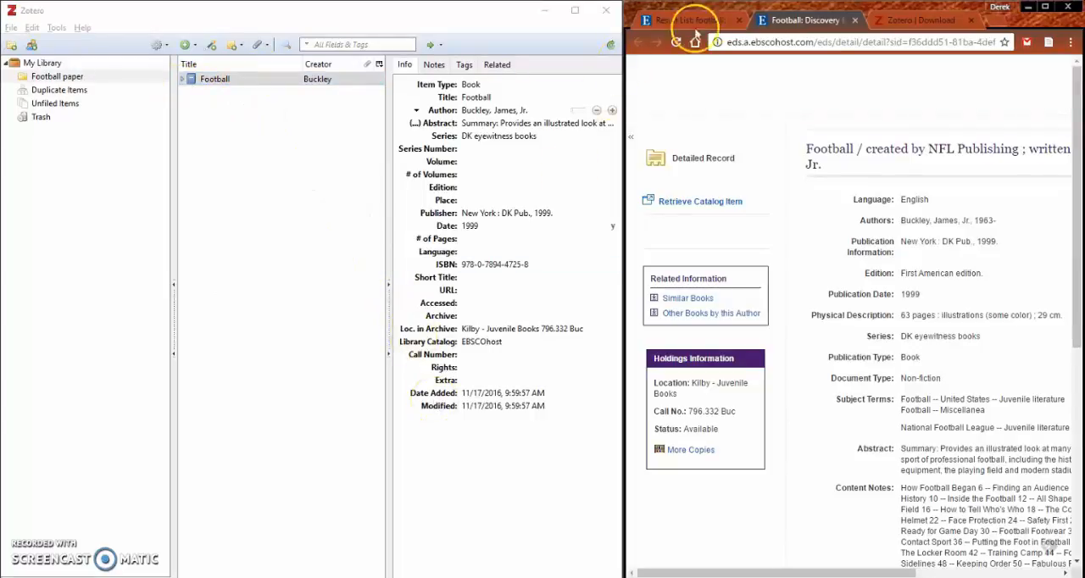
Step: Close the book record and limit the football search results to the Academic Journals source type
click(855, 19)
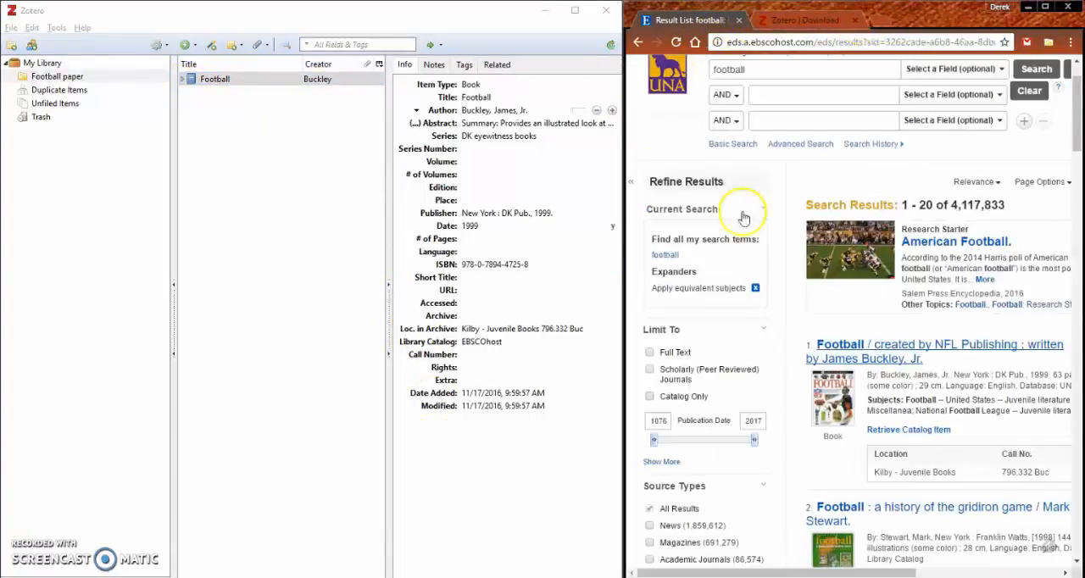
scroll(847, 390, down, 12)
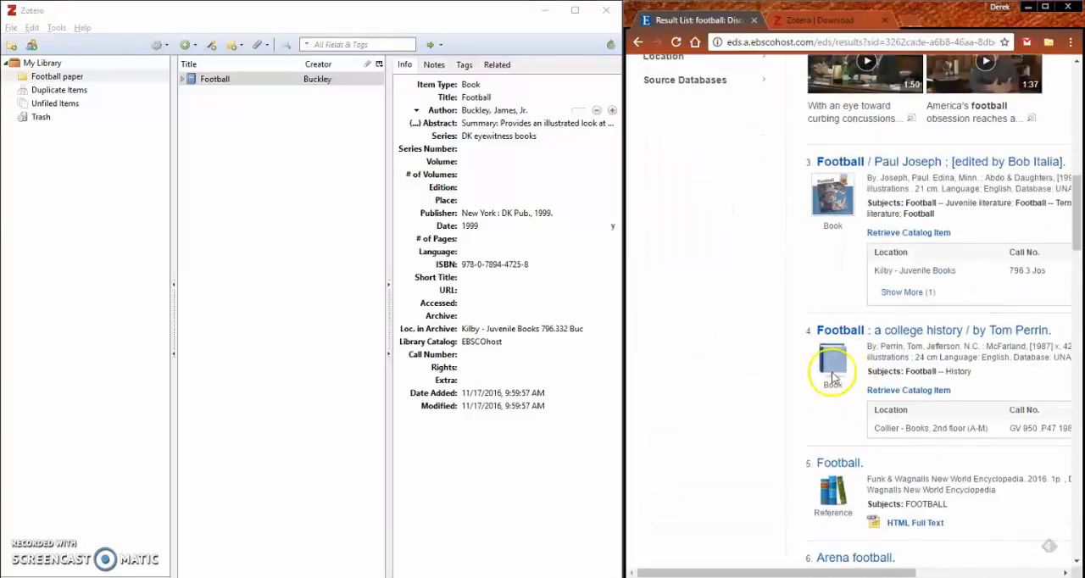
scroll(823, 368, up, 3)
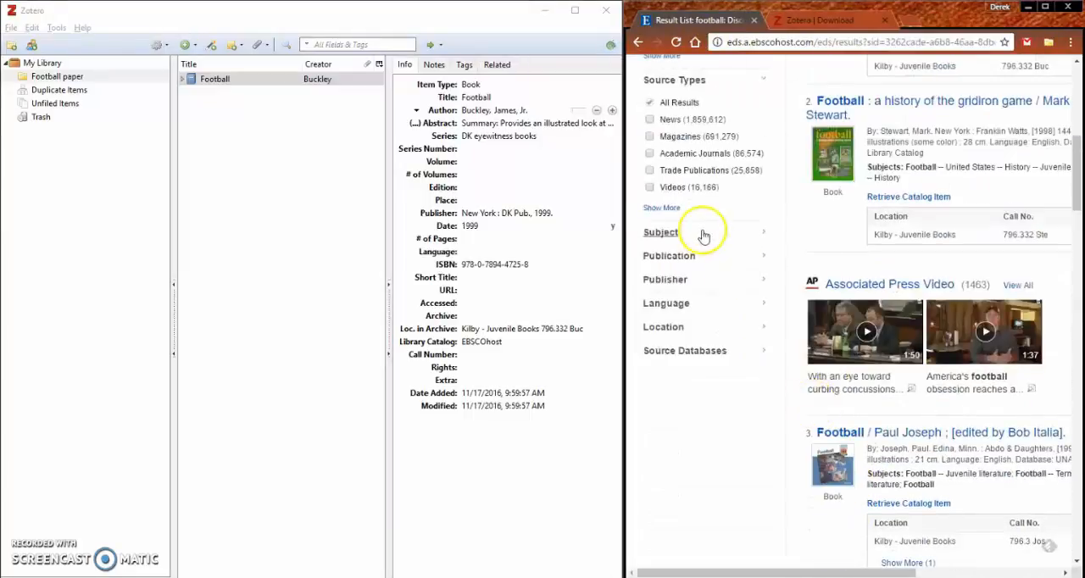
click(655, 154)
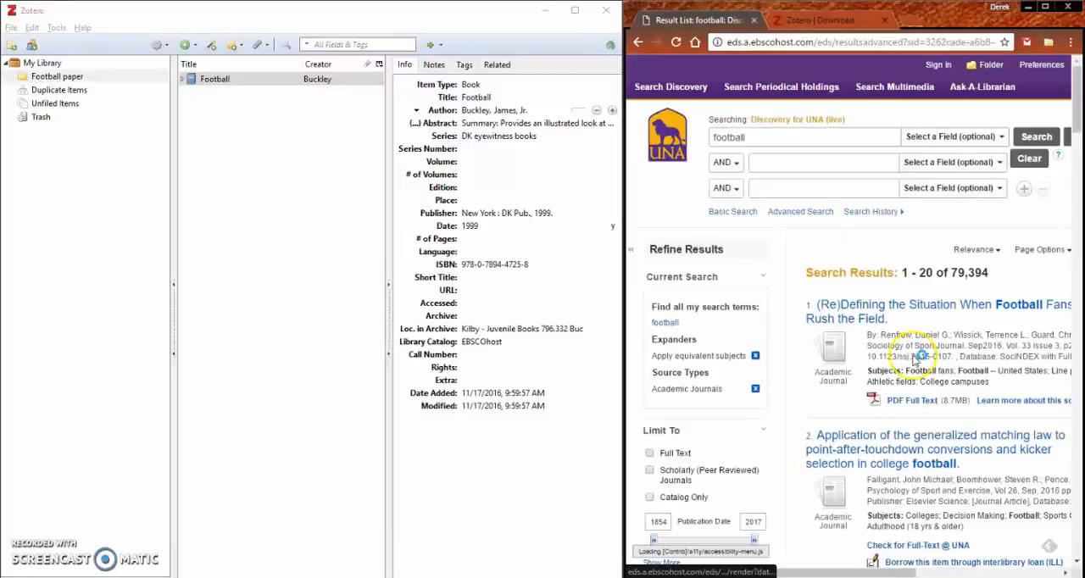
Step: Open the article "(Re)Defining the Situation When Football Fans Rush the Field" in a new browser tab and save it to Zotero
right_click(881, 308)
click(898, 322)
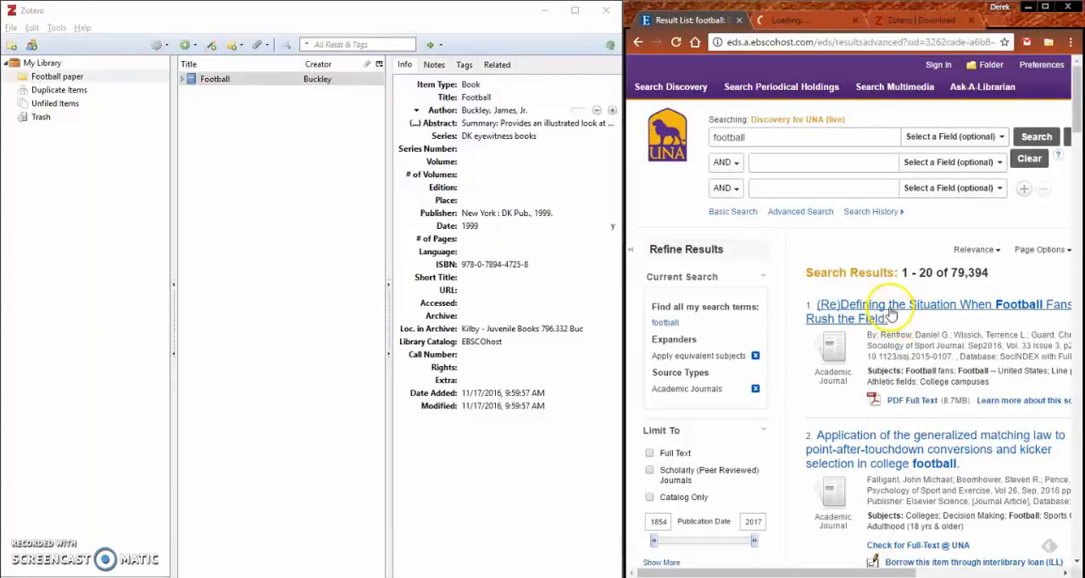
click(798, 19)
scroll(902, 315, right, 4)
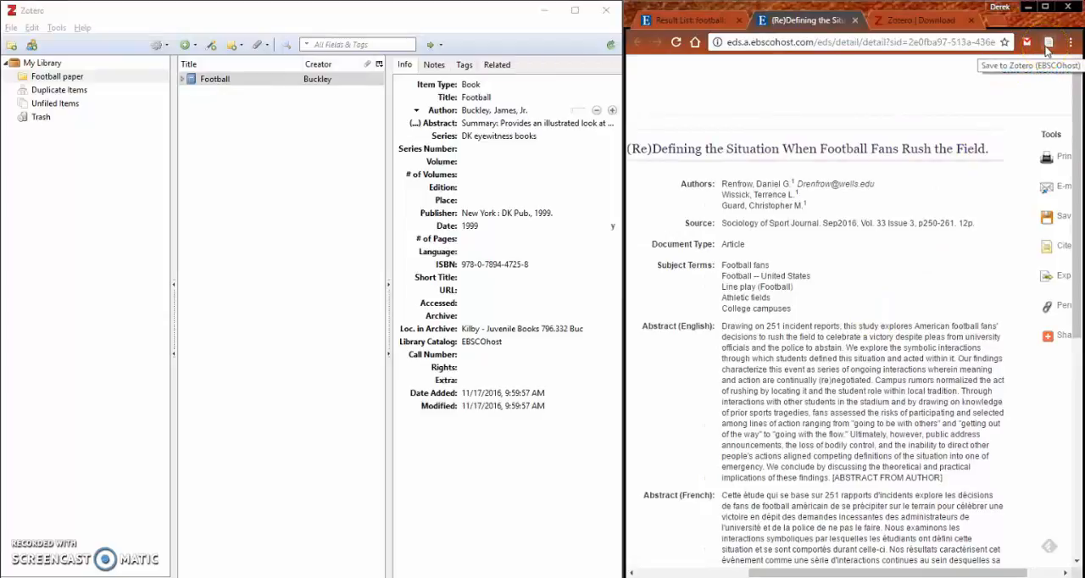
click(1047, 44)
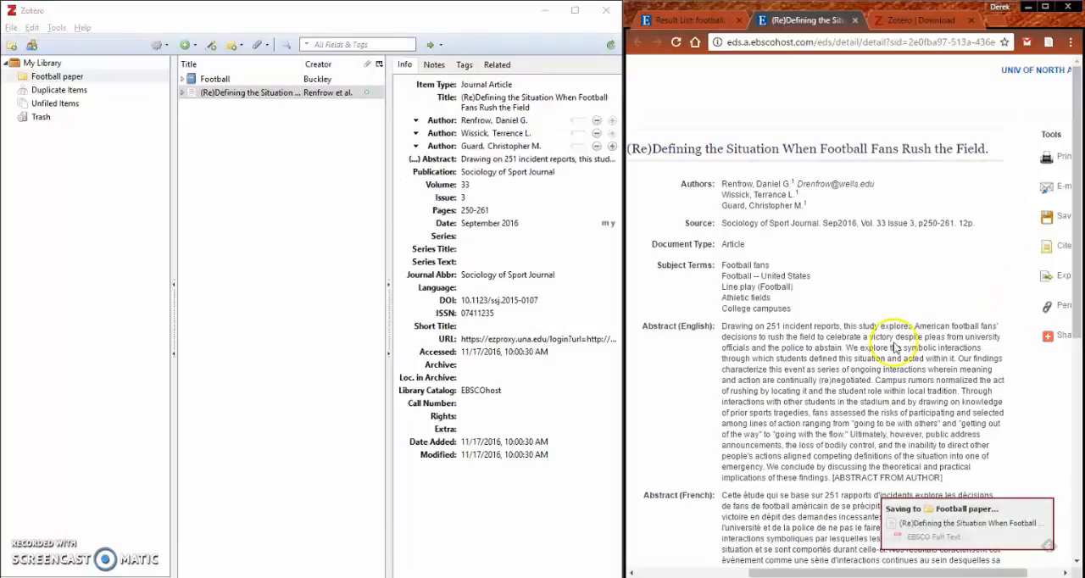
Step: Return to the football result list and replace the Academic Journals source type limit with News
click(674, 26)
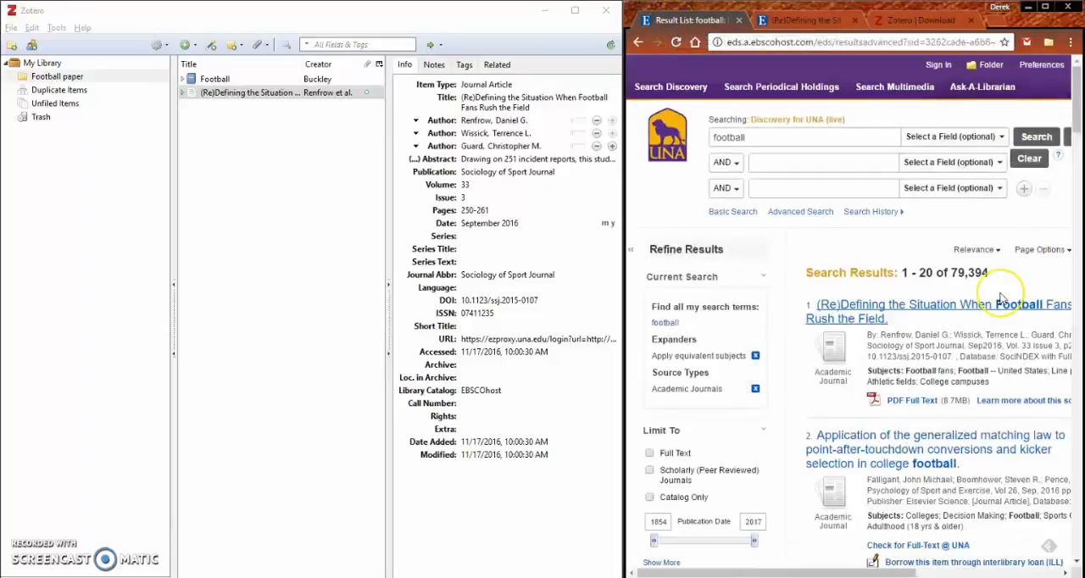
scroll(1000, 299, down, 3)
click(650, 442)
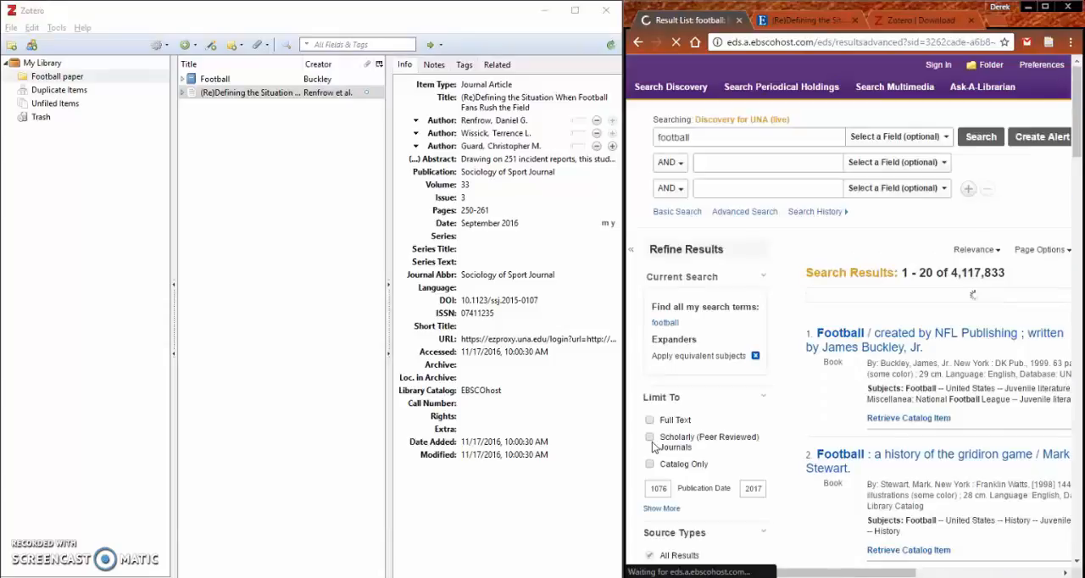
scroll(653, 447, down, 4)
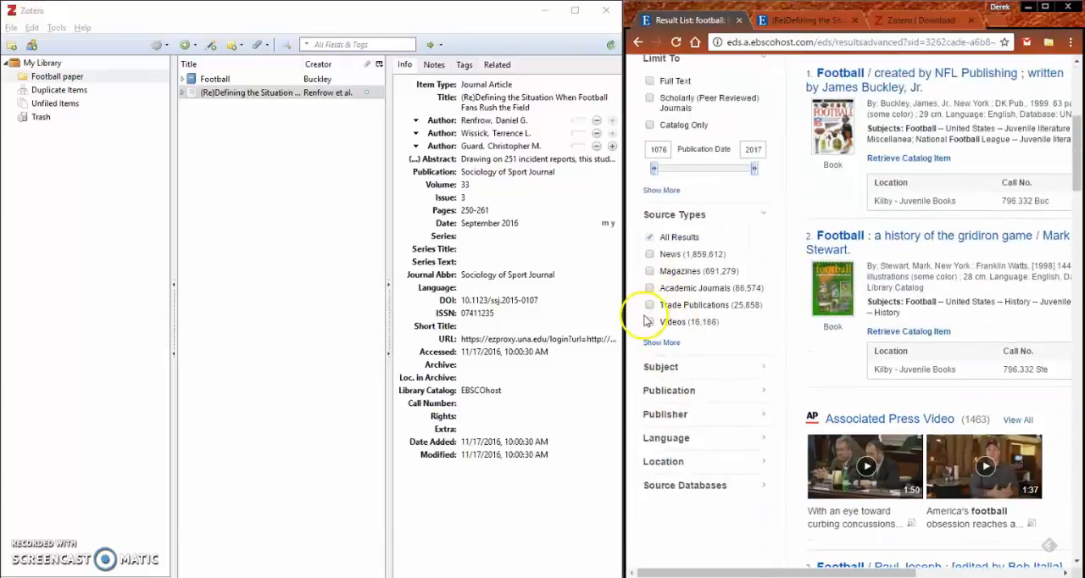
click(649, 254)
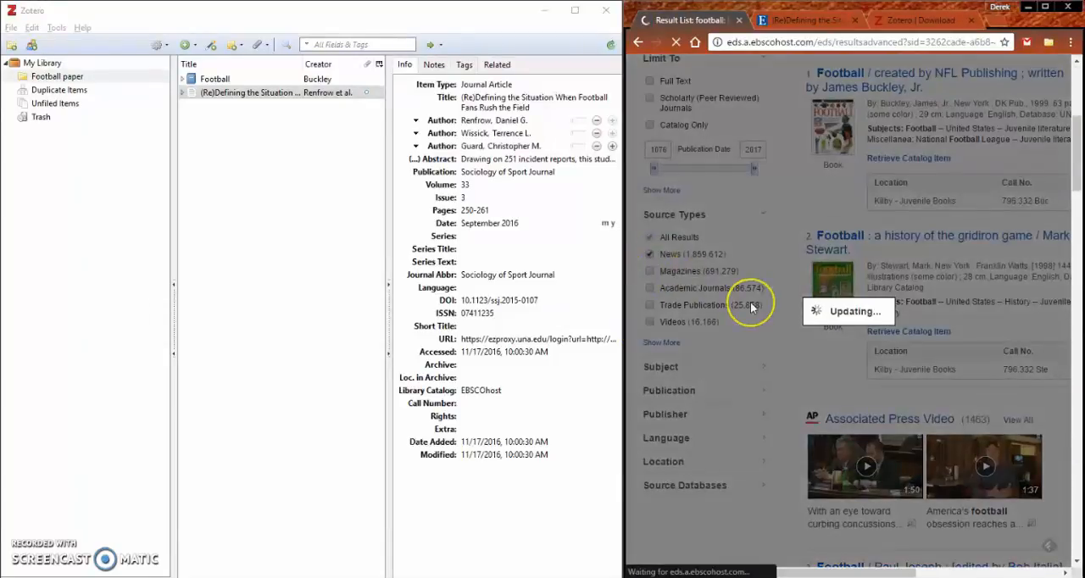
Step: Open the news article "Giants chase perfect start against Washington" from the results and save it to Zotero
scroll(788, 382, down, 5)
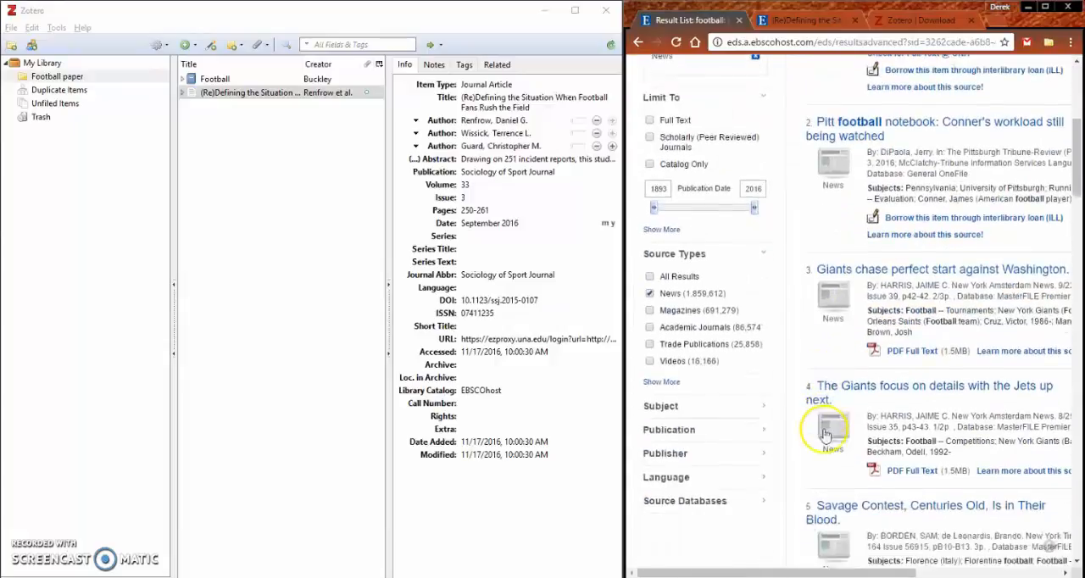
scroll(813, 354, right, 3)
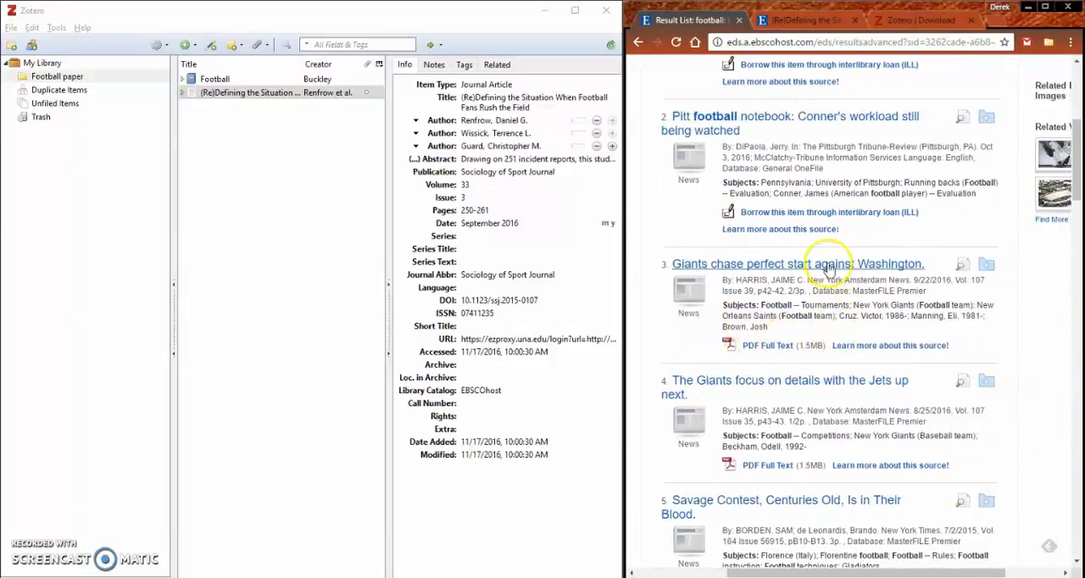
click(827, 267)
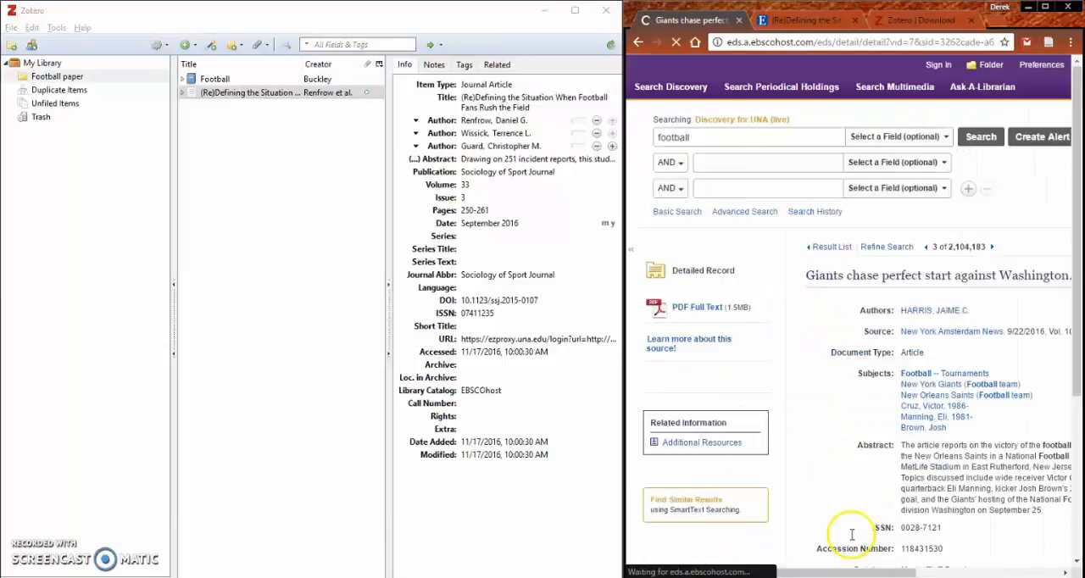
scroll(839, 398, right, 5)
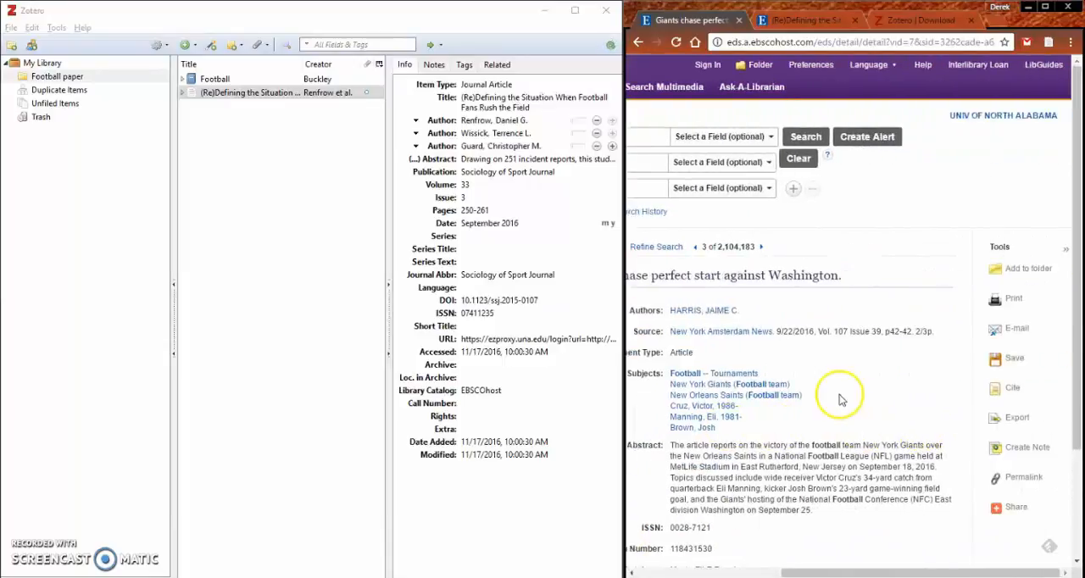
scroll(799, 395, left, 5)
click(1048, 42)
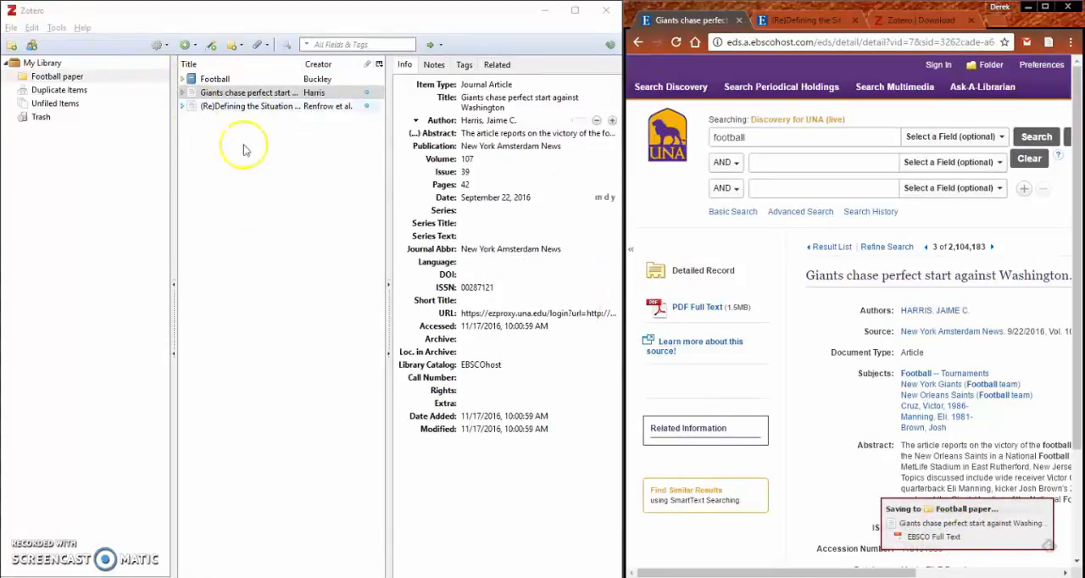
Step: Maximize the Zotero window and set the "Football" book's edition to 3
click(607, 13)
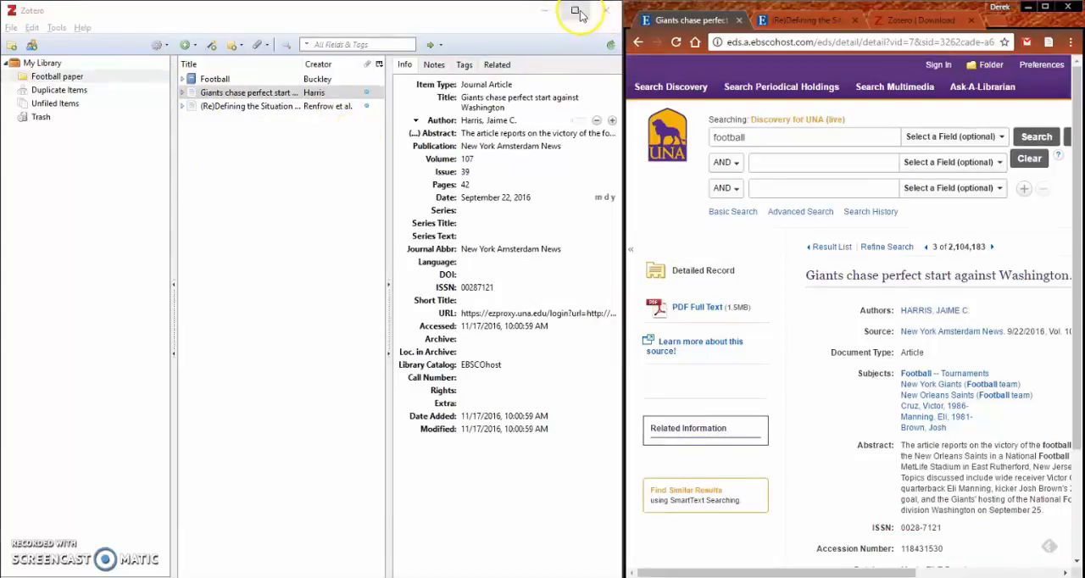
click(575, 11)
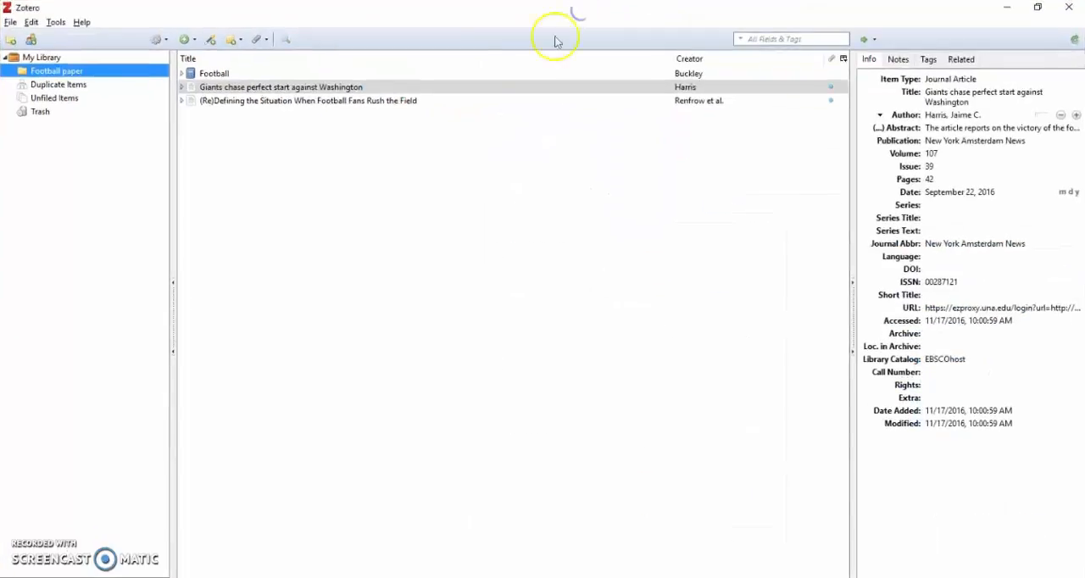
click(239, 74)
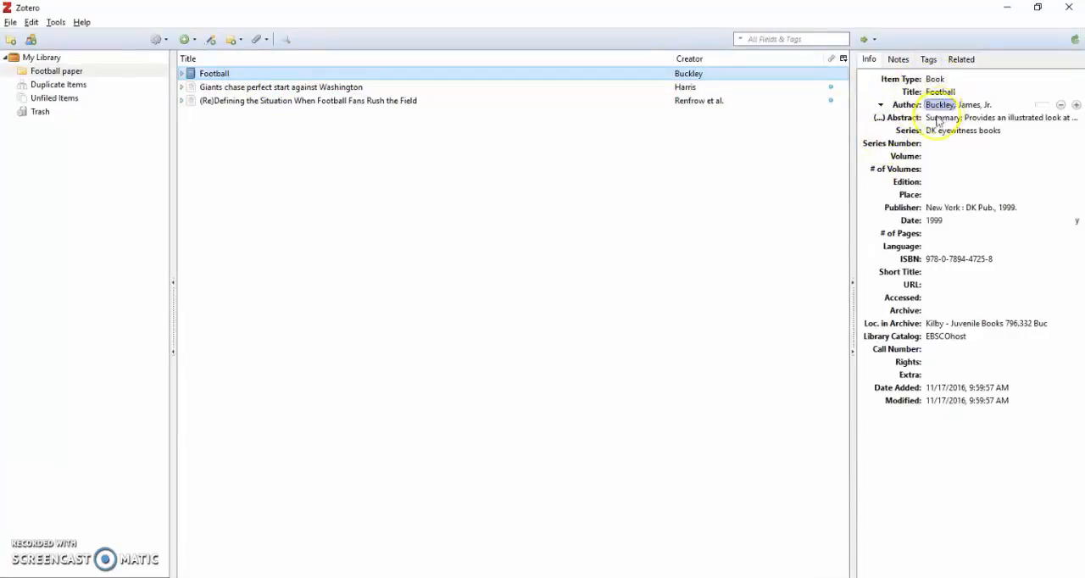
click(945, 187)
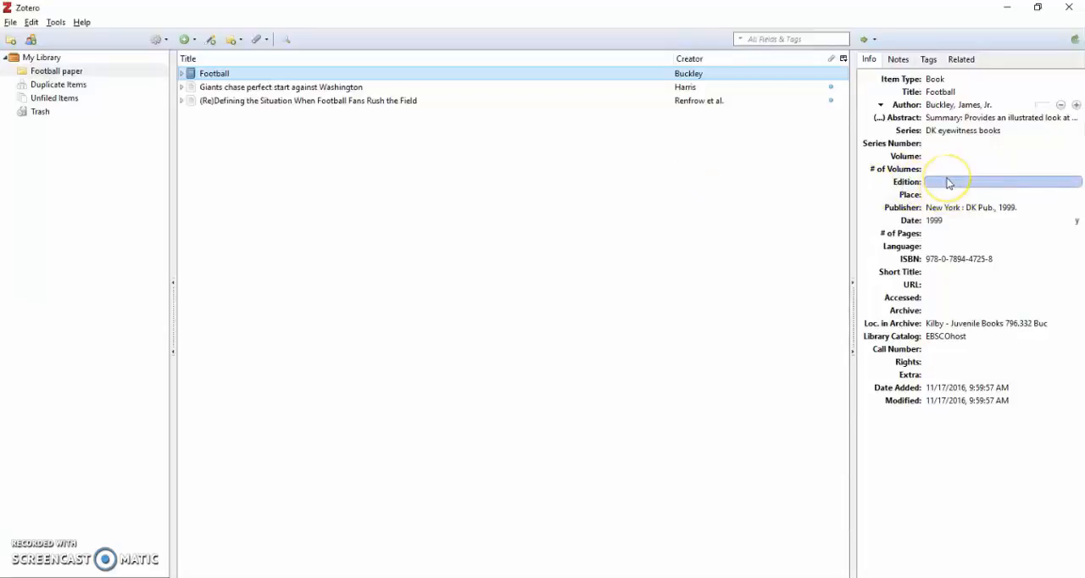
click(946, 180)
text(3)
key(Return)
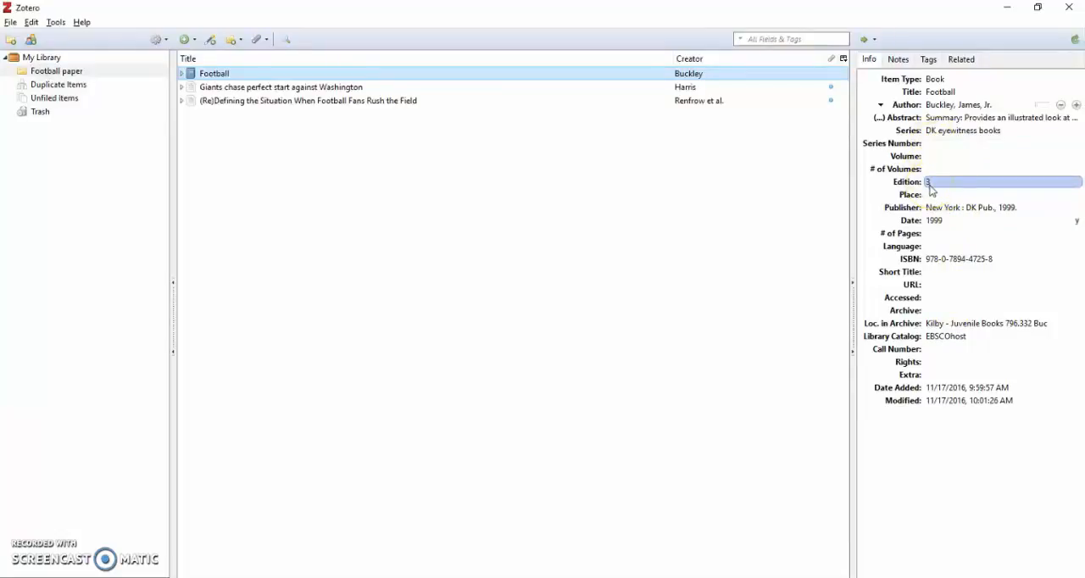
click(939, 355)
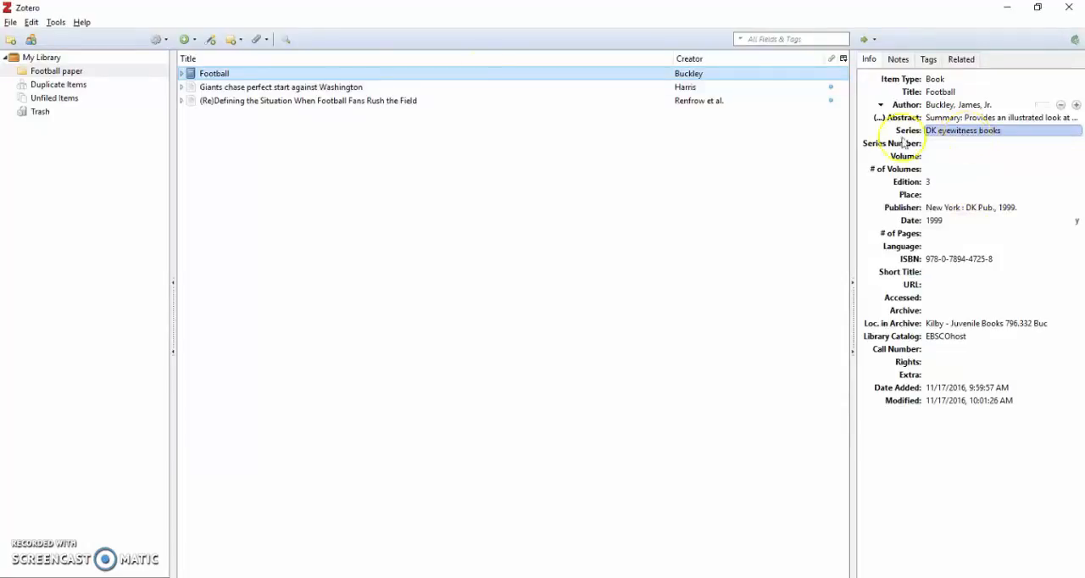
Step: Set the Series of the "Giants chase perfect start against Washington" article to 7
click(281, 88)
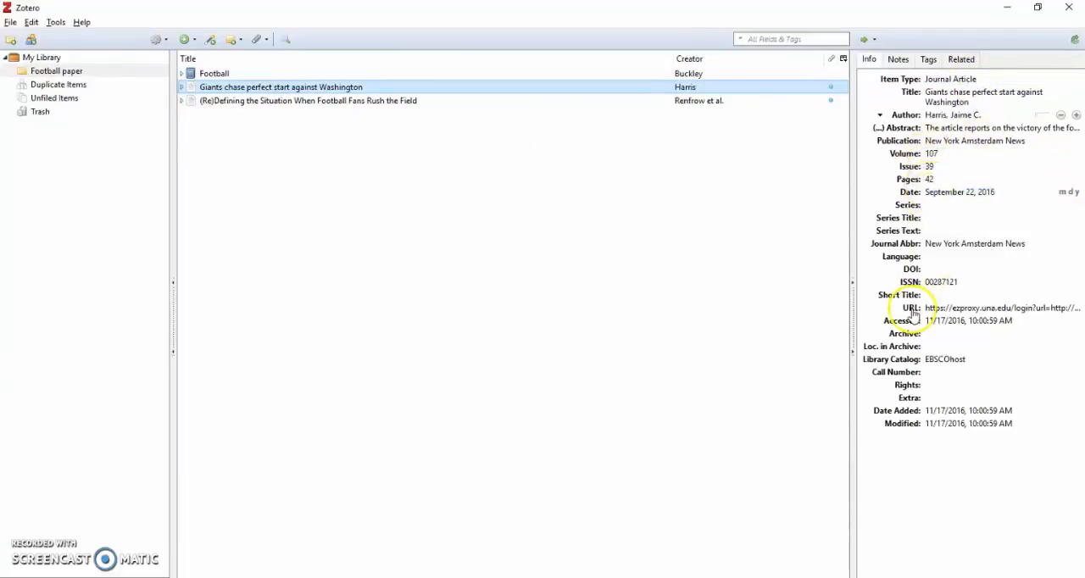
click(932, 205)
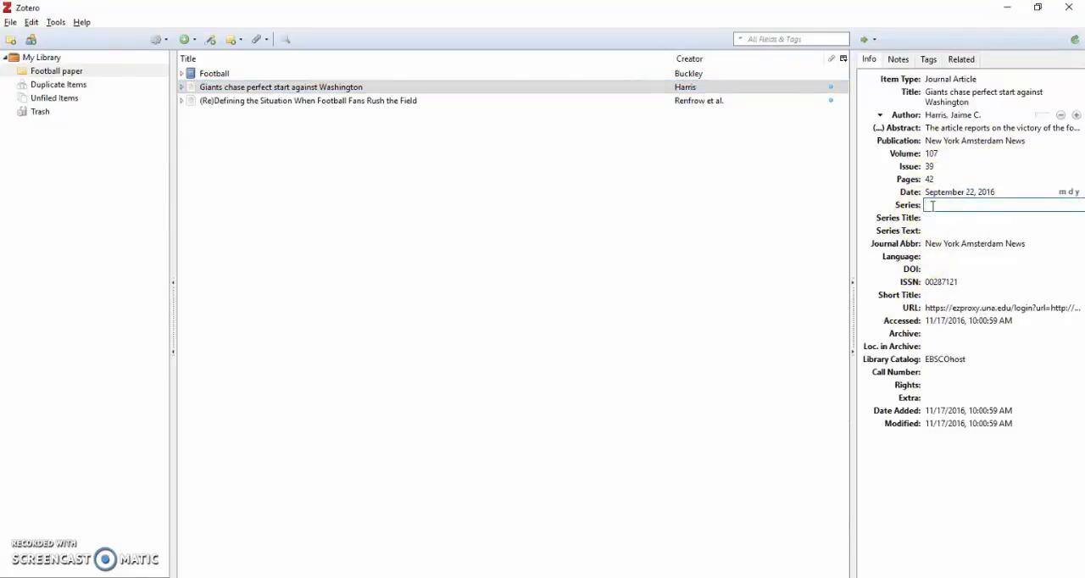
text(7)
key(Return)
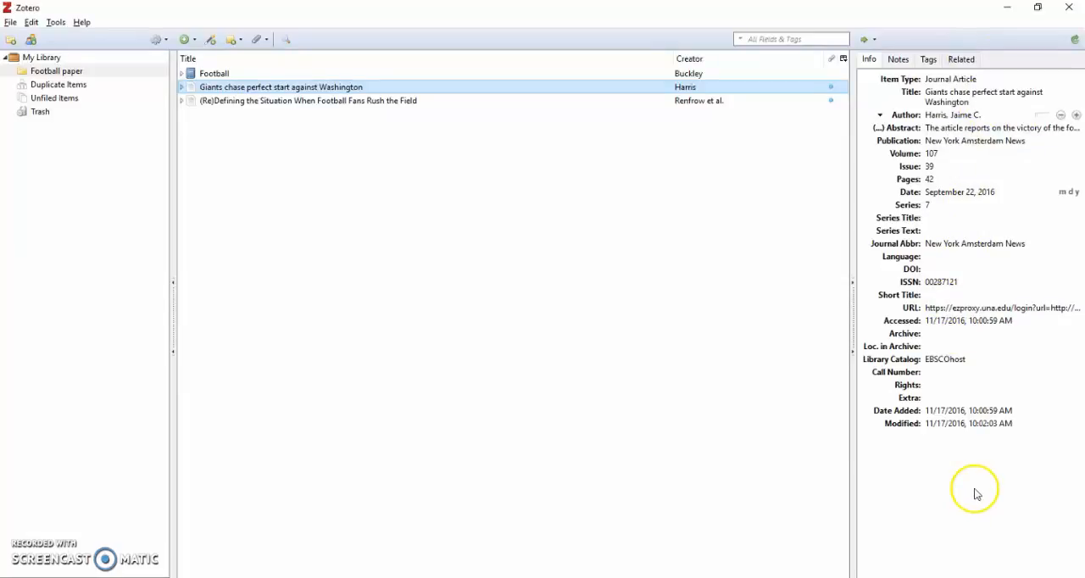
Step: Expand the Giants article and the "Football" book to view their attachments, and collapse them again
click(181, 87)
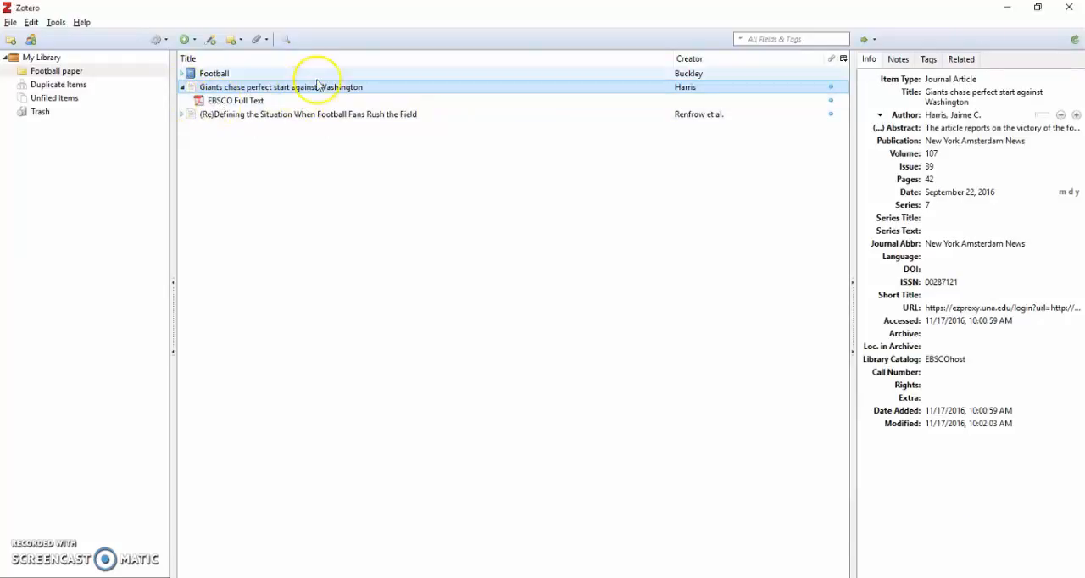
click(181, 87)
click(182, 100)
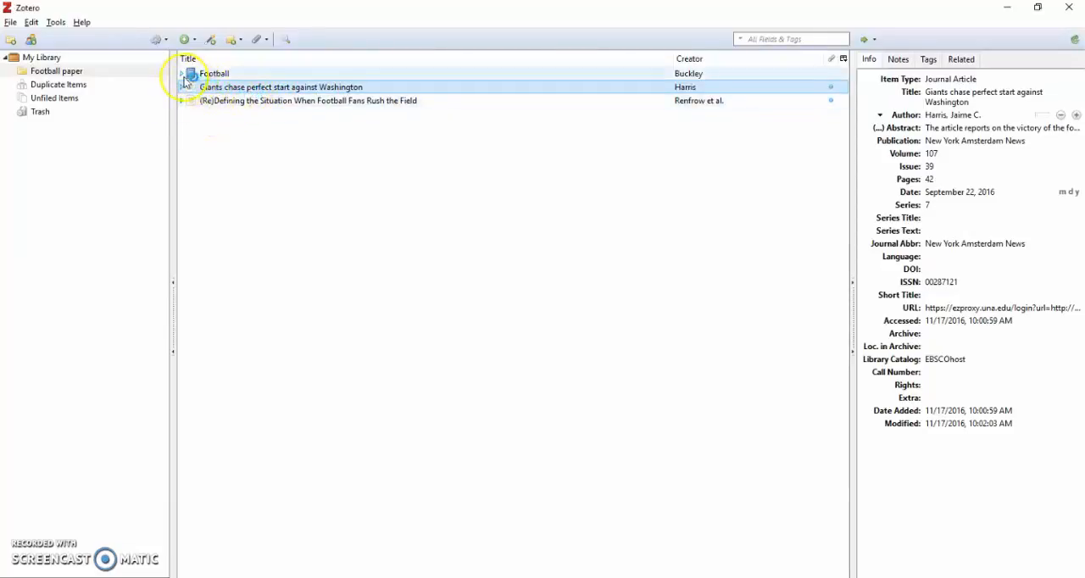
click(181, 73)
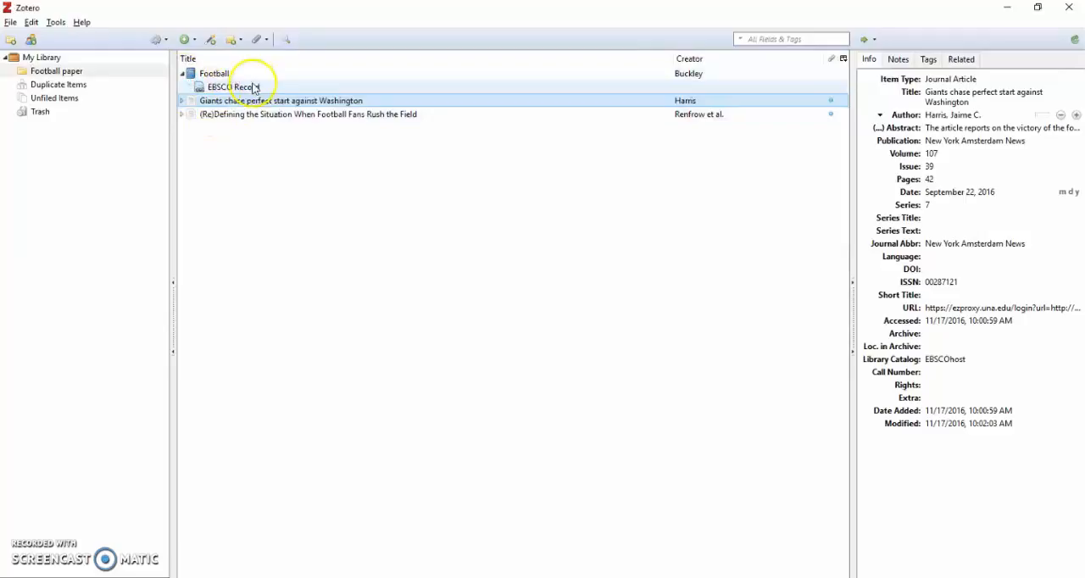
click(183, 74)
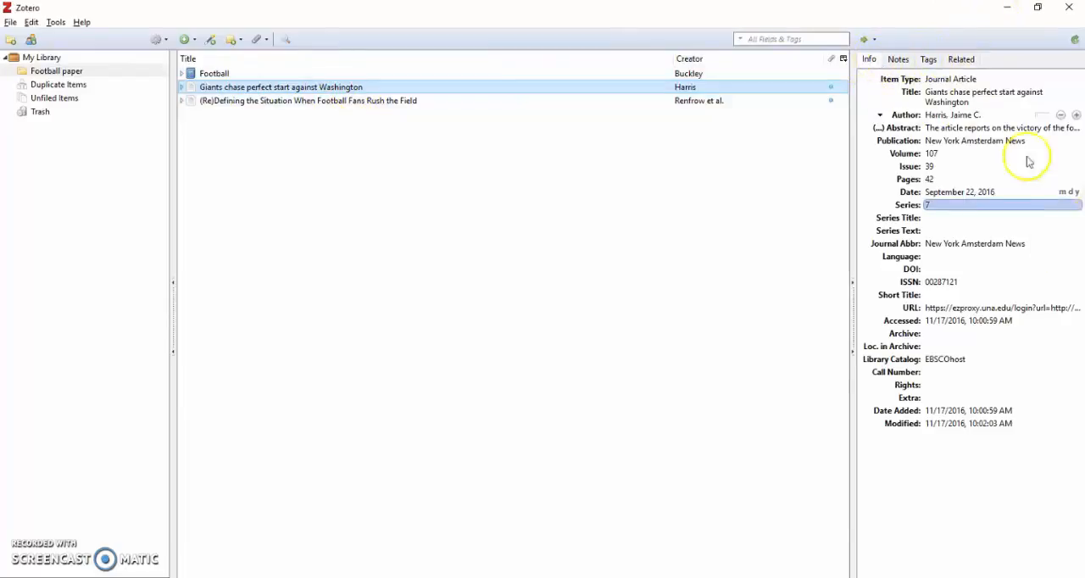
Step: Add a note to the Giants article reading "use this for the conversation about the perfect start to the season"
click(898, 61)
click(928, 85)
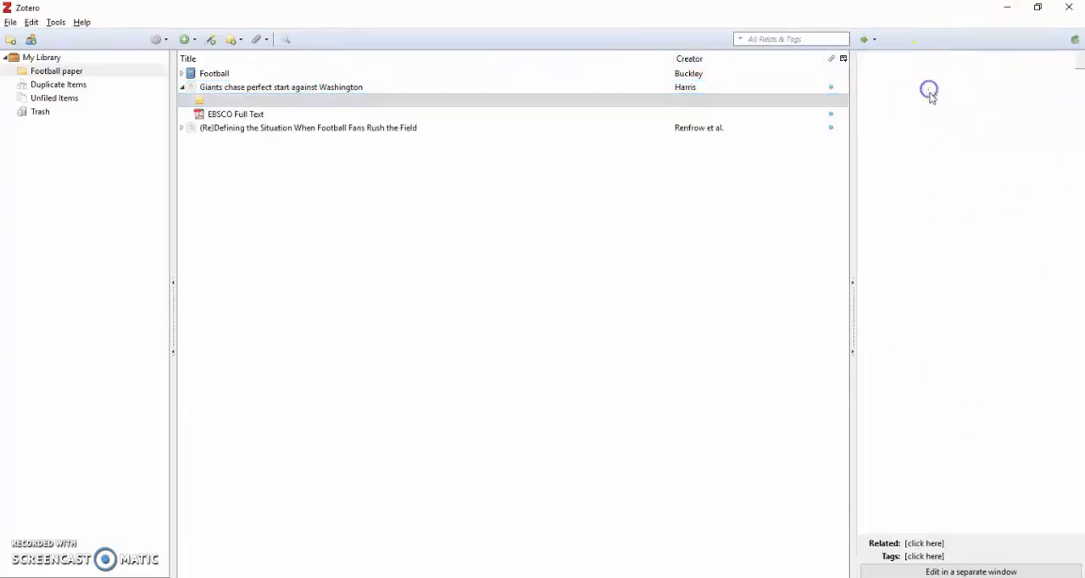
click(913, 133)
text(abo)
key(BackSpace)
key(BackSpace)
key(BackSpace)
text(use this for the)
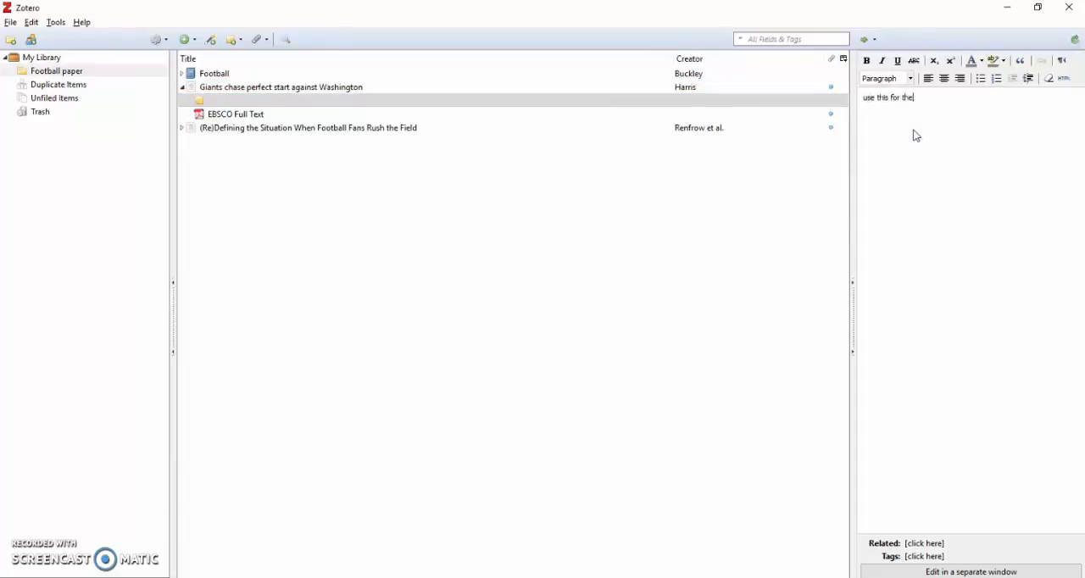
text( conversation about th)
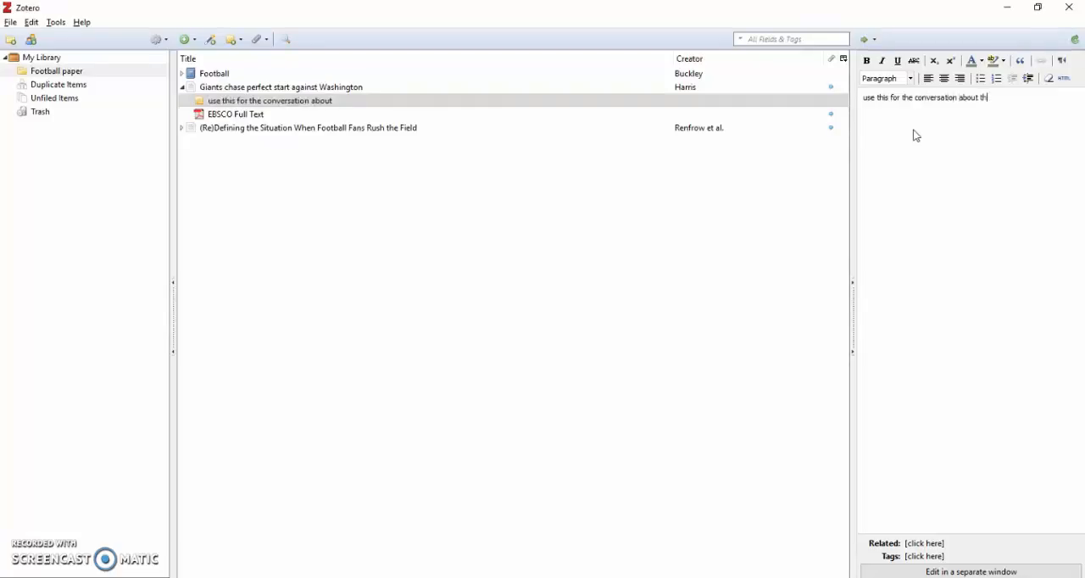
text(e perfect start to the season)
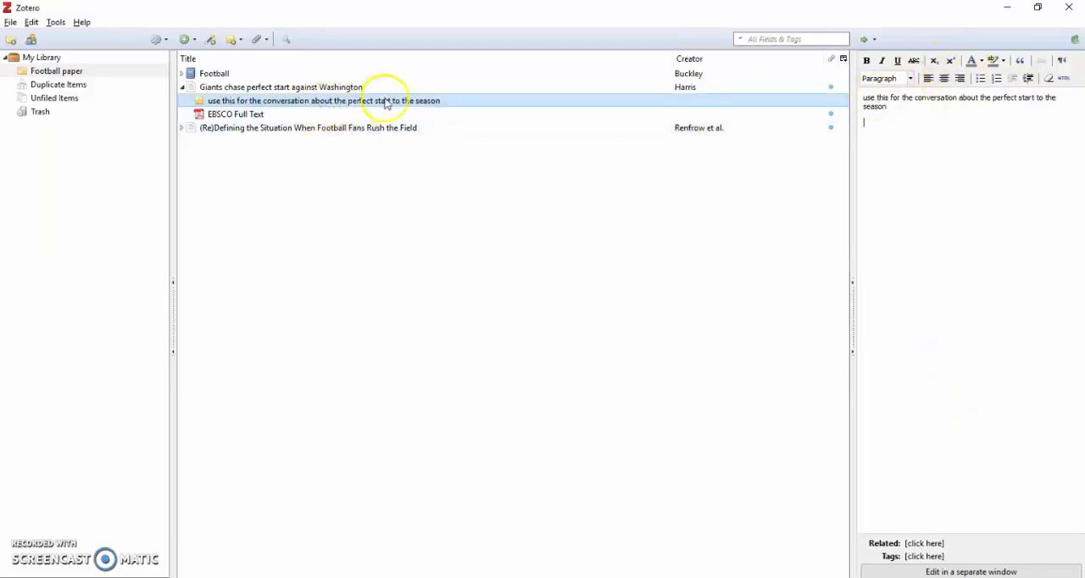
Step: View the new note beneath the Giants article and in the article's own list of notes
click(319, 88)
click(181, 88)
click(181, 88)
click(218, 100)
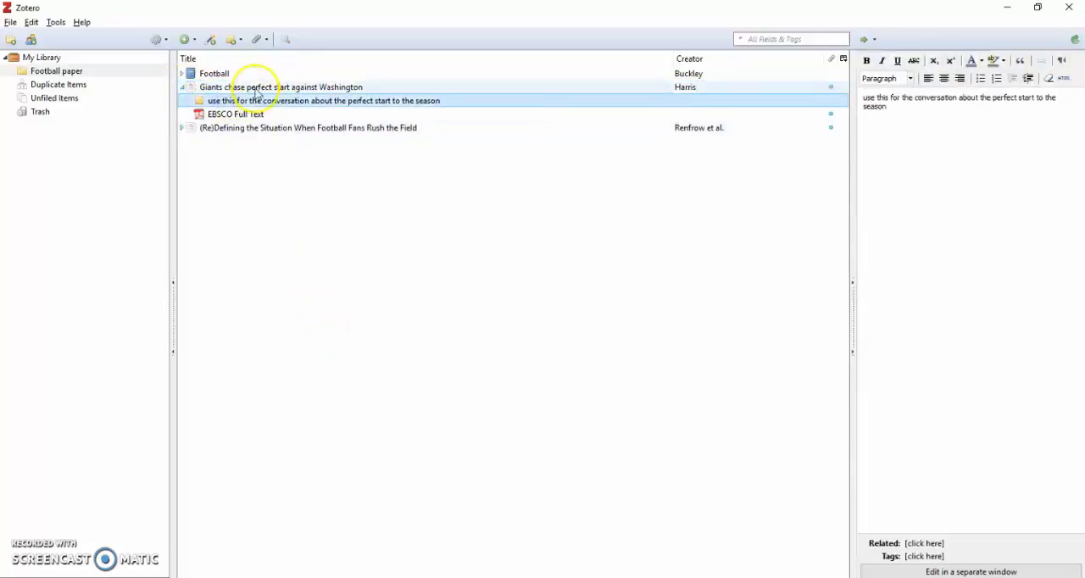
click(255, 89)
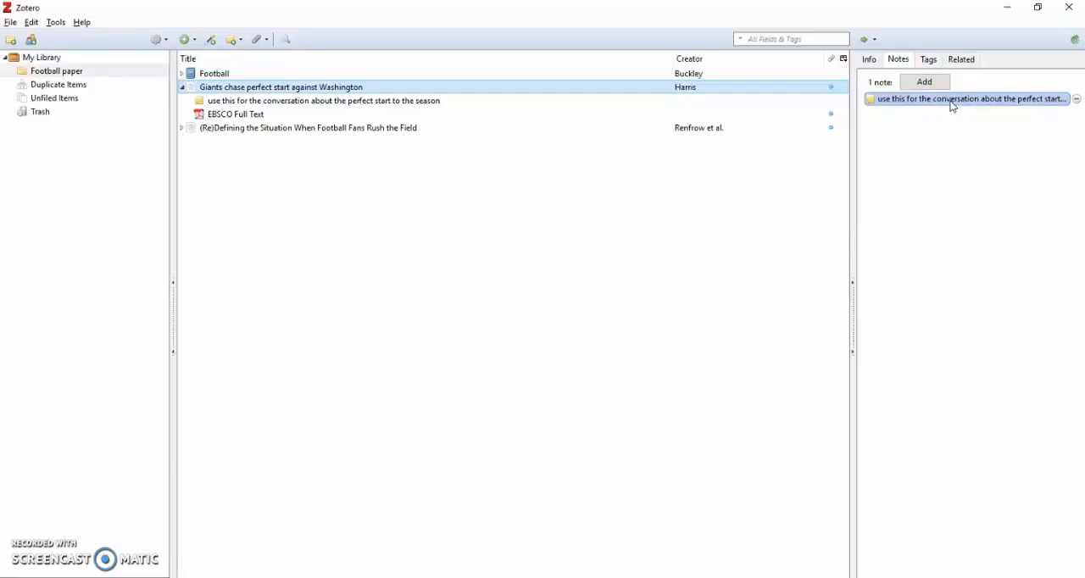
Step: Review the Giants article's tags and show the bibliographic details of the "Football" book
click(927, 58)
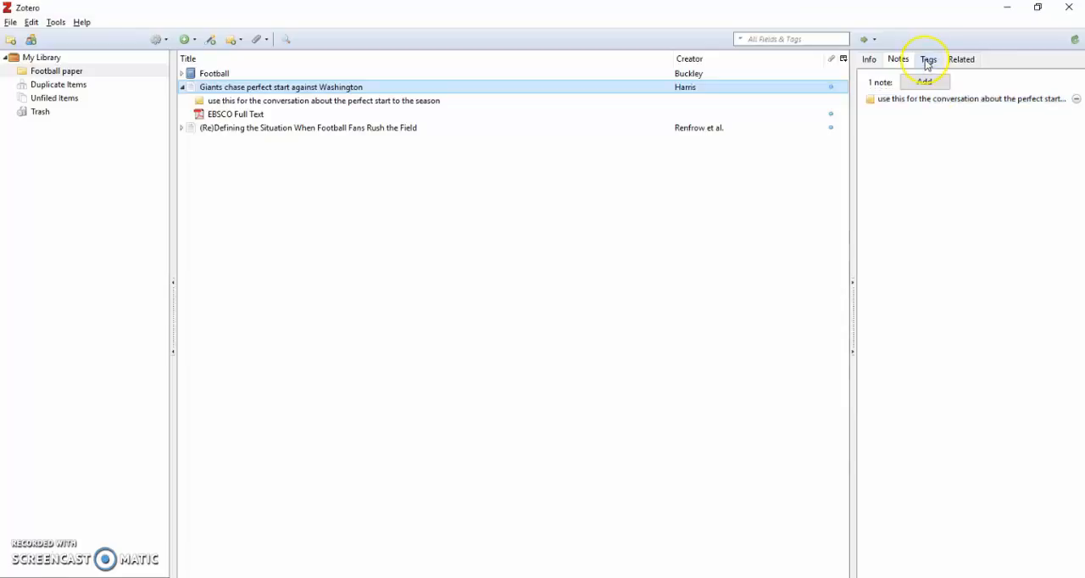
click(922, 81)
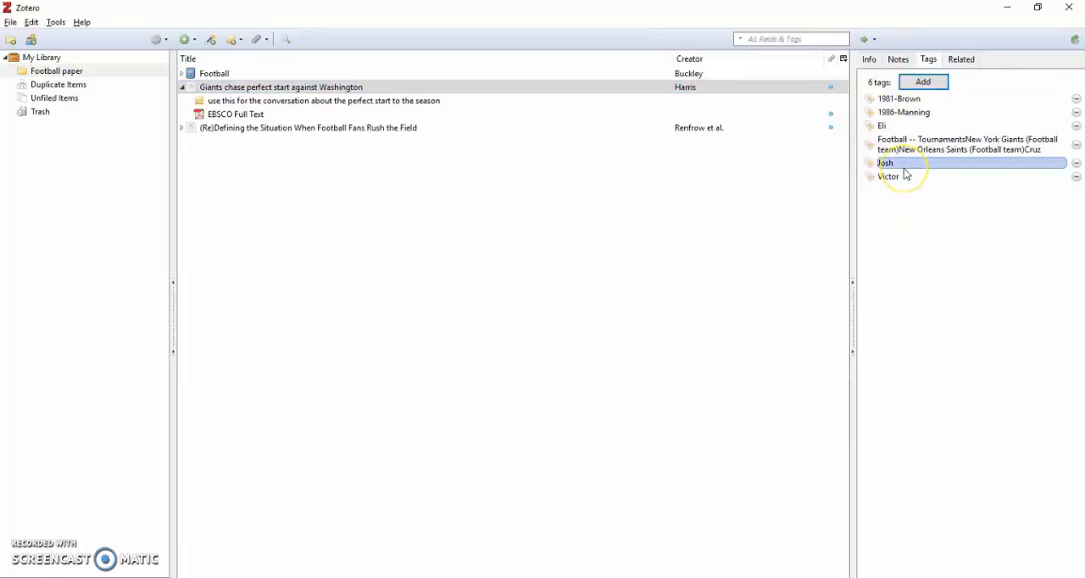
click(869, 60)
click(288, 75)
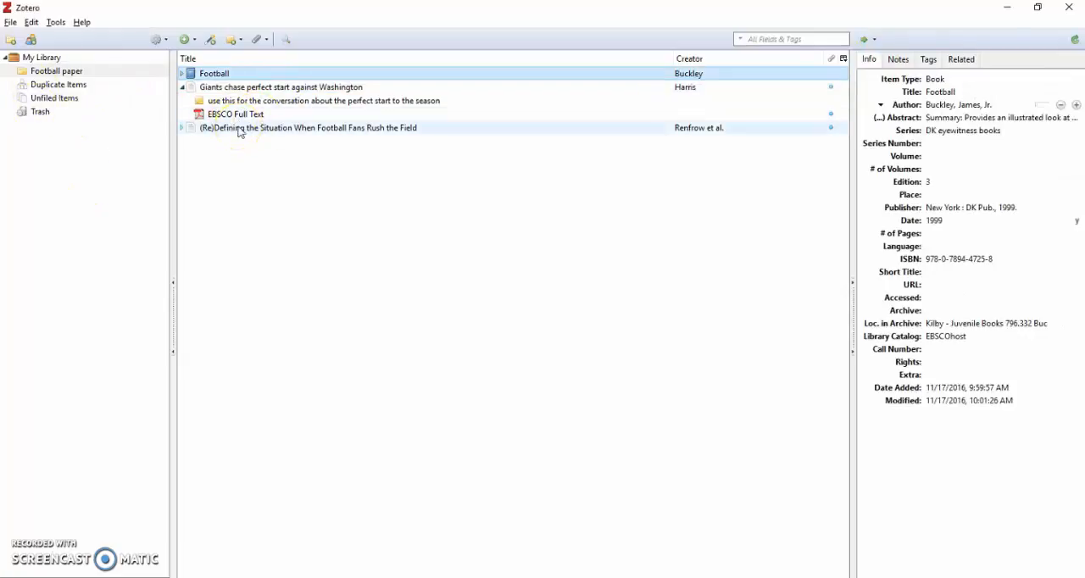
Step: Sync the library with the Zotero server
click(1076, 40)
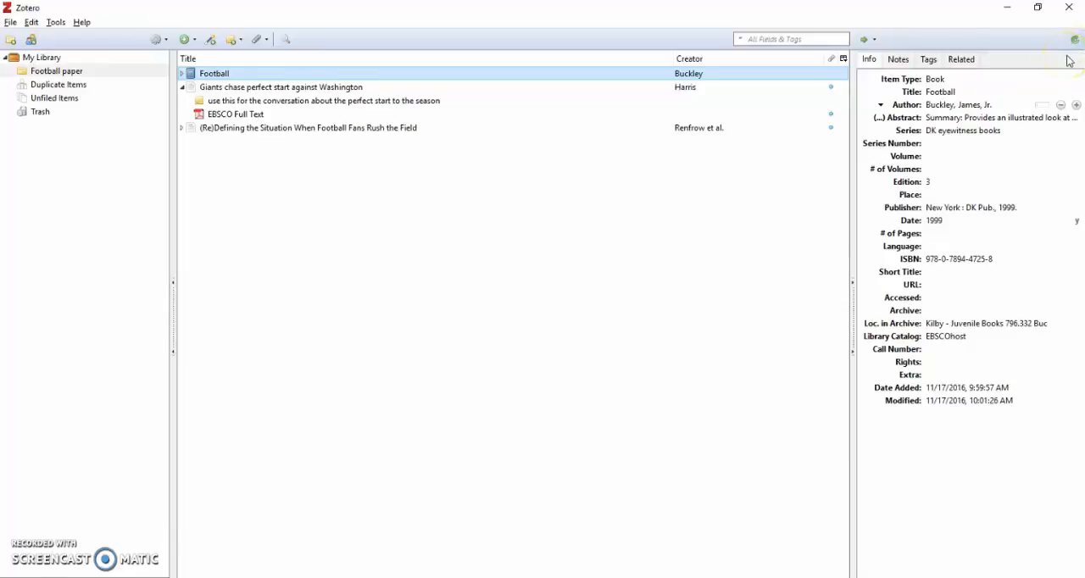
click(1074, 41)
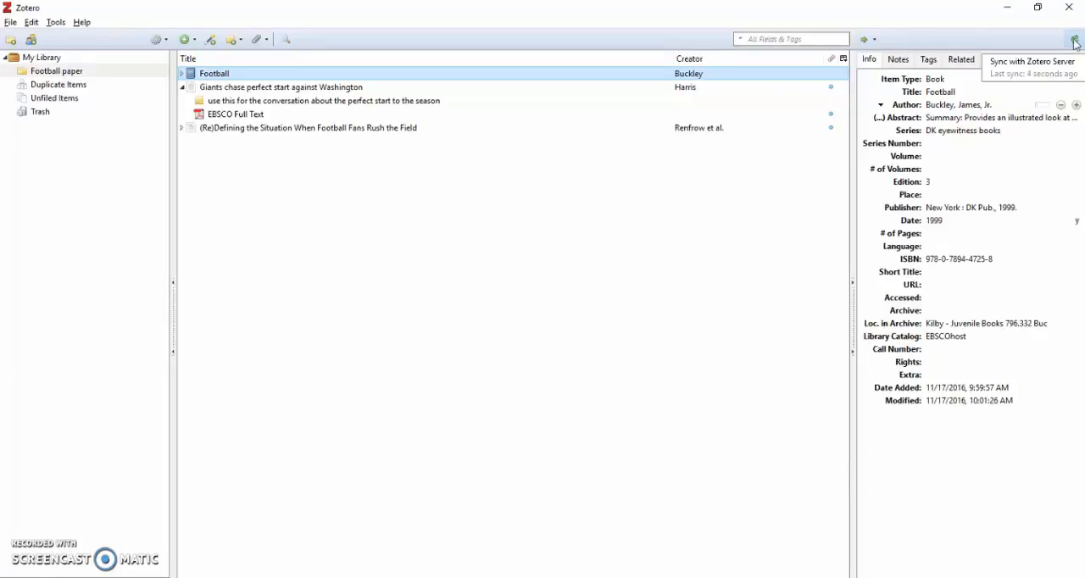
click(1070, 36)
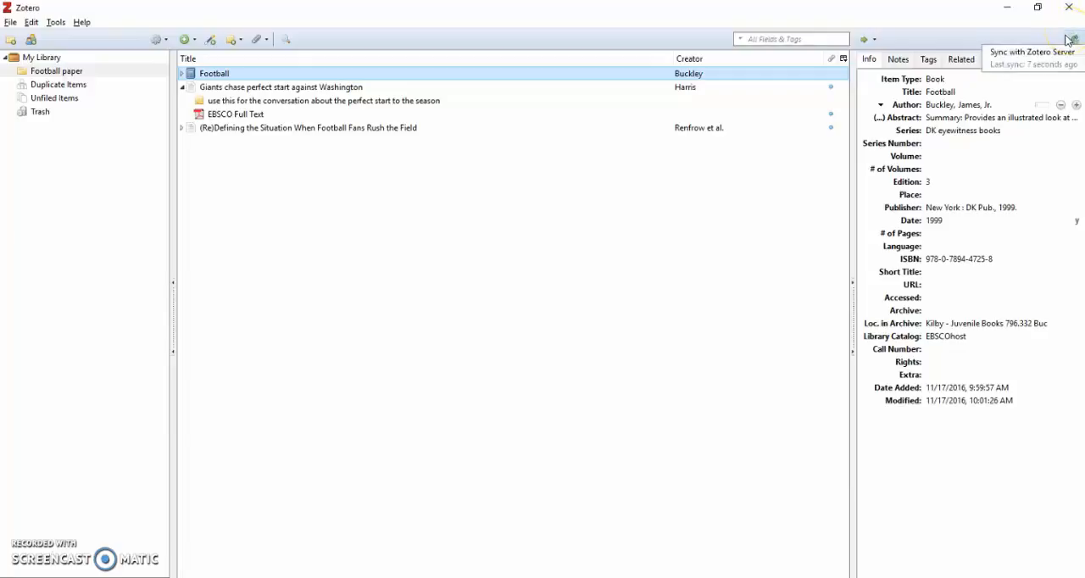